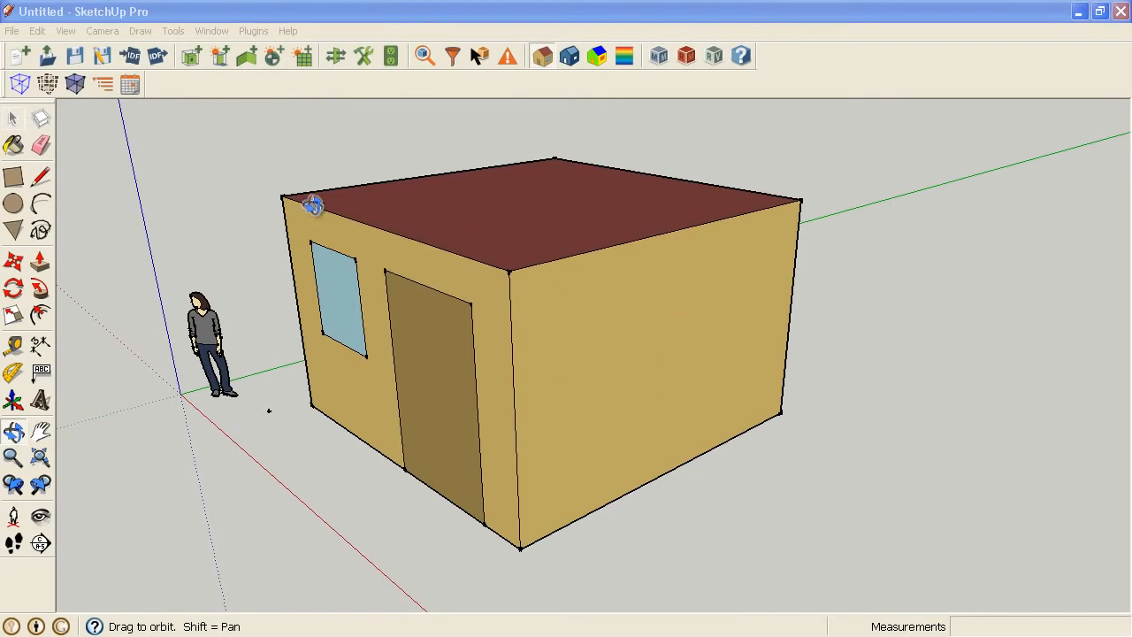
Step: Open the building zone for editing and place a new shading surface group at the window's upper corner farthest from the door
{"action": "left_click", "coordinate": [12, 120]}
{"action": "double_click", "coordinate": [368, 261]}
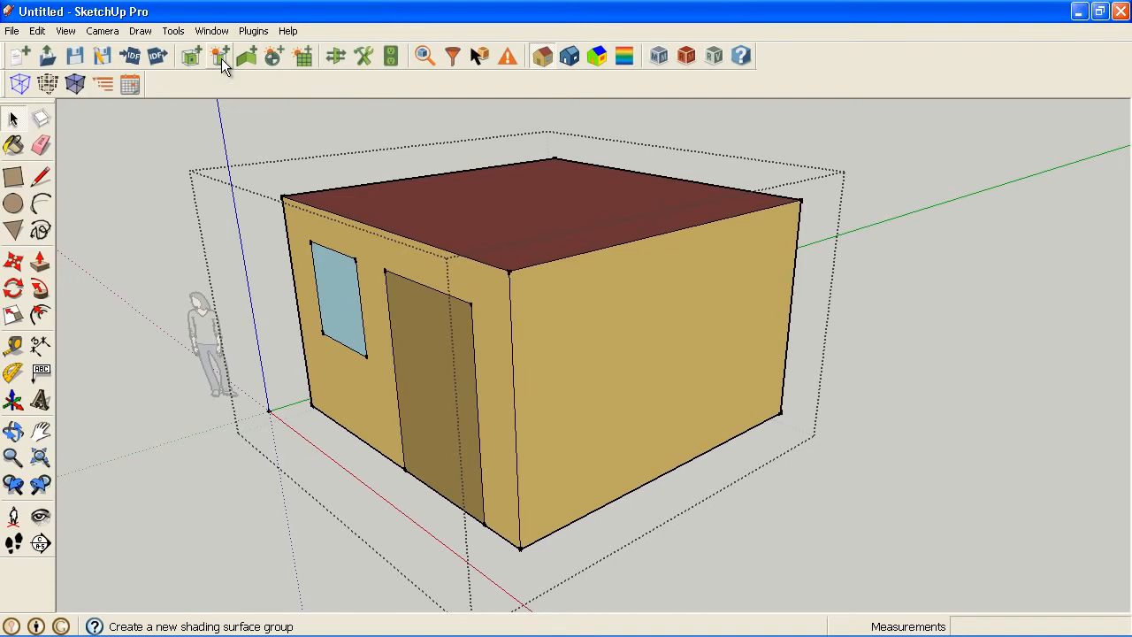
{"action": "left_click", "coordinate": [221, 58]}
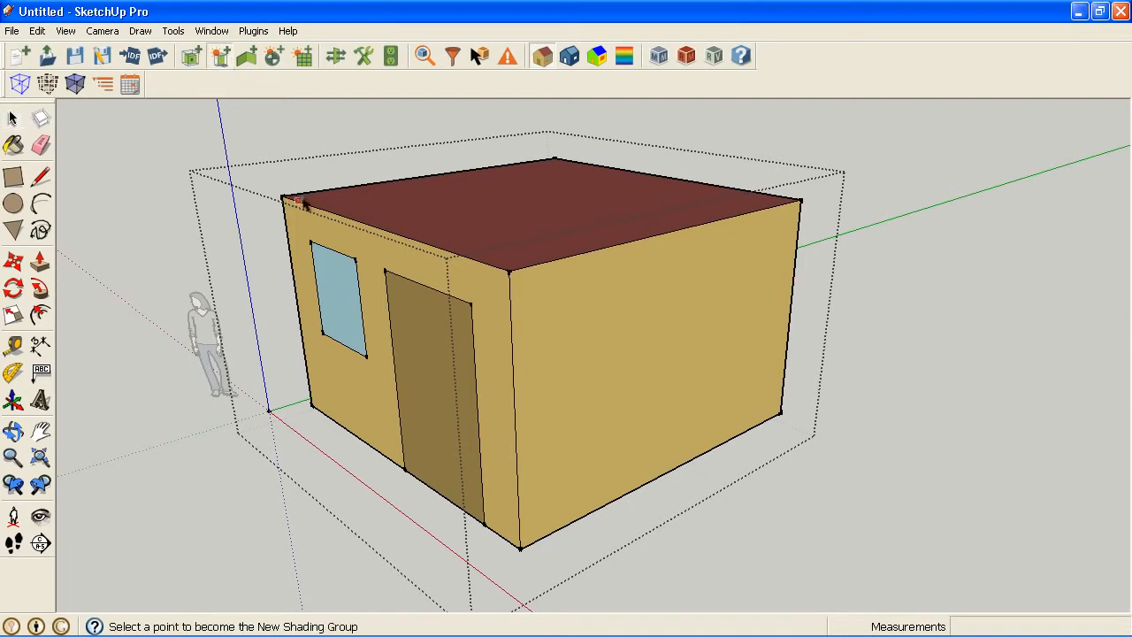
{"action": "left_click", "coordinate": [311, 246]}
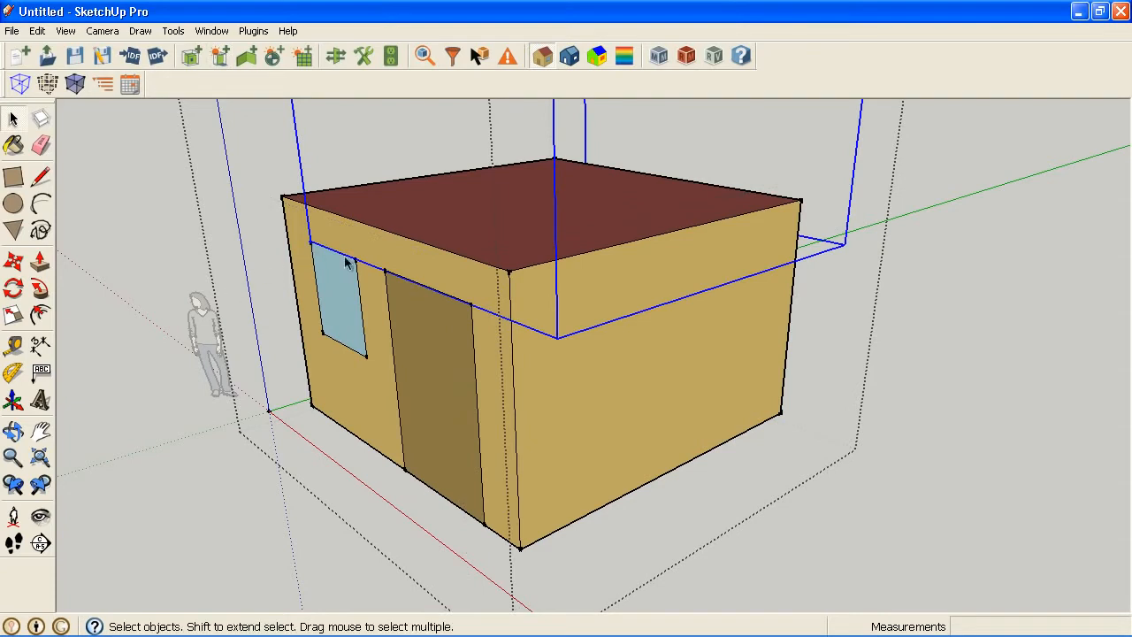
Step: Open the shading surface group for editing from the Outliner, then return to the zone level
{"action": "left_click", "coordinate": [103, 83]}
{"action": "double_click", "coordinate": [164, 408]}
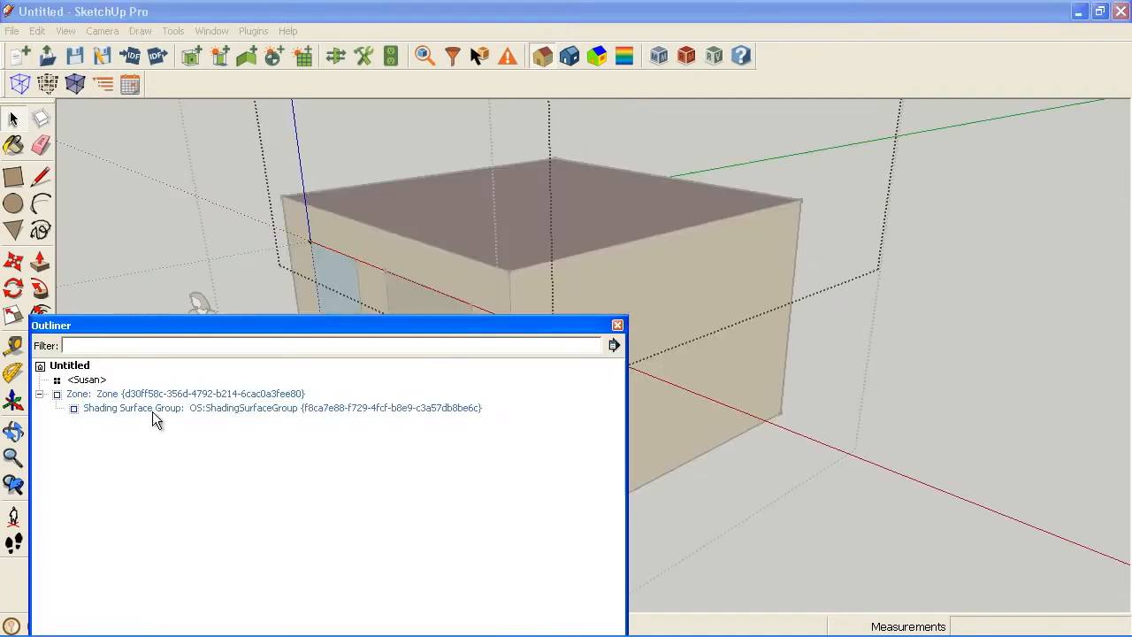
{"action": "left_click", "coordinate": [617, 325]}
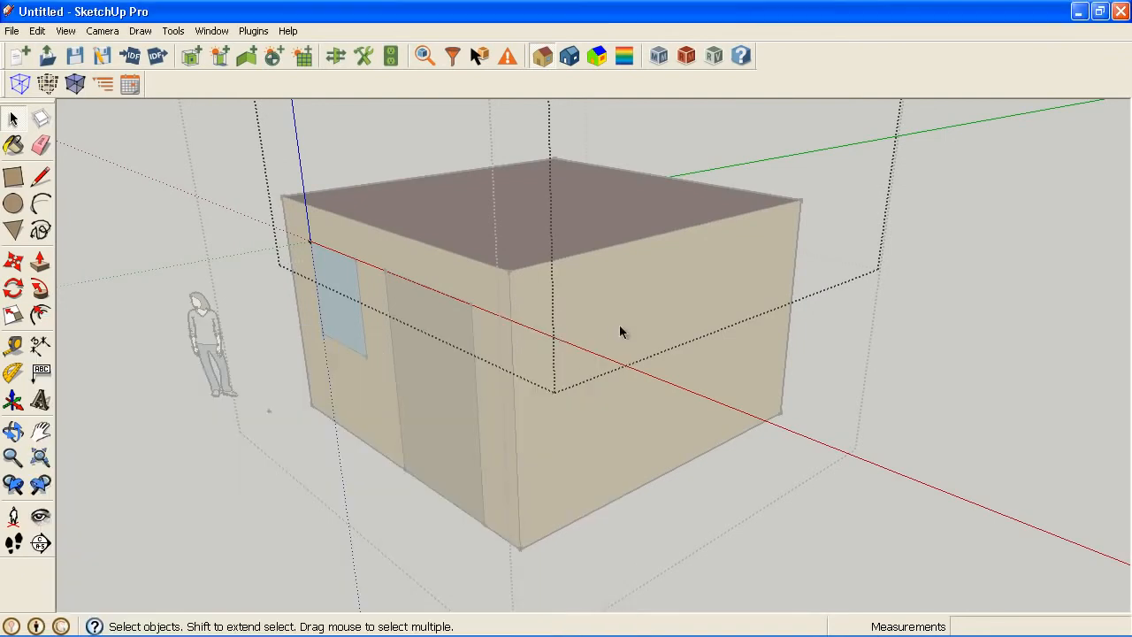
{"action": "left_click", "coordinate": [274, 221]}
Step: Select the shading surface group, open it with the Edit Group command, then return to the zone level
{"action": "left_click", "coordinate": [312, 247]}
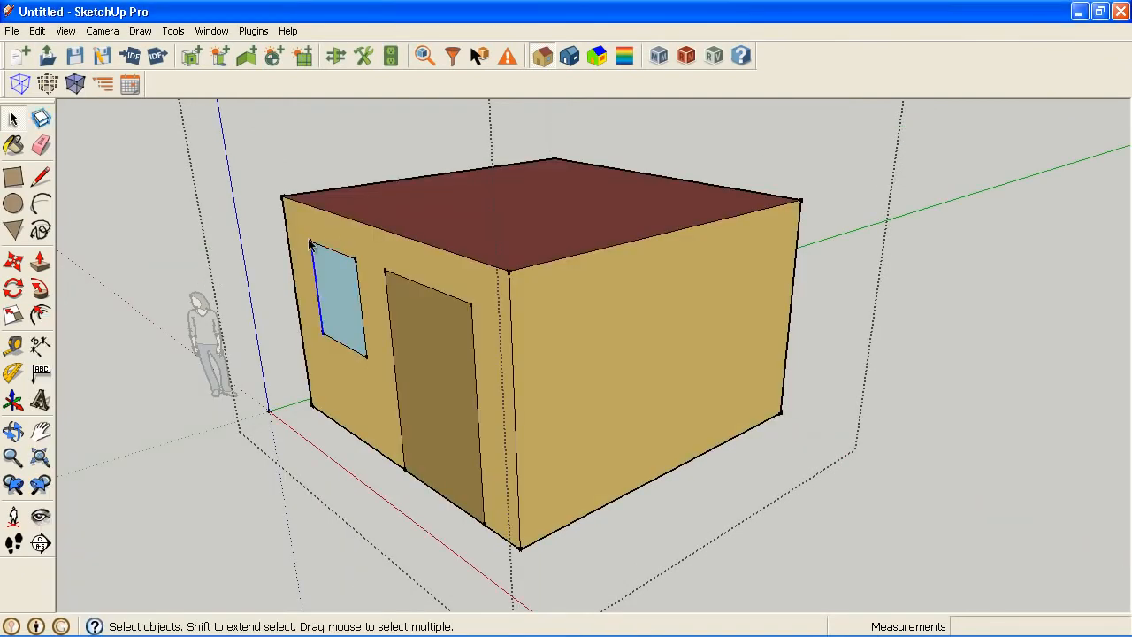
{"action": "left_click", "coordinate": [329, 268]}
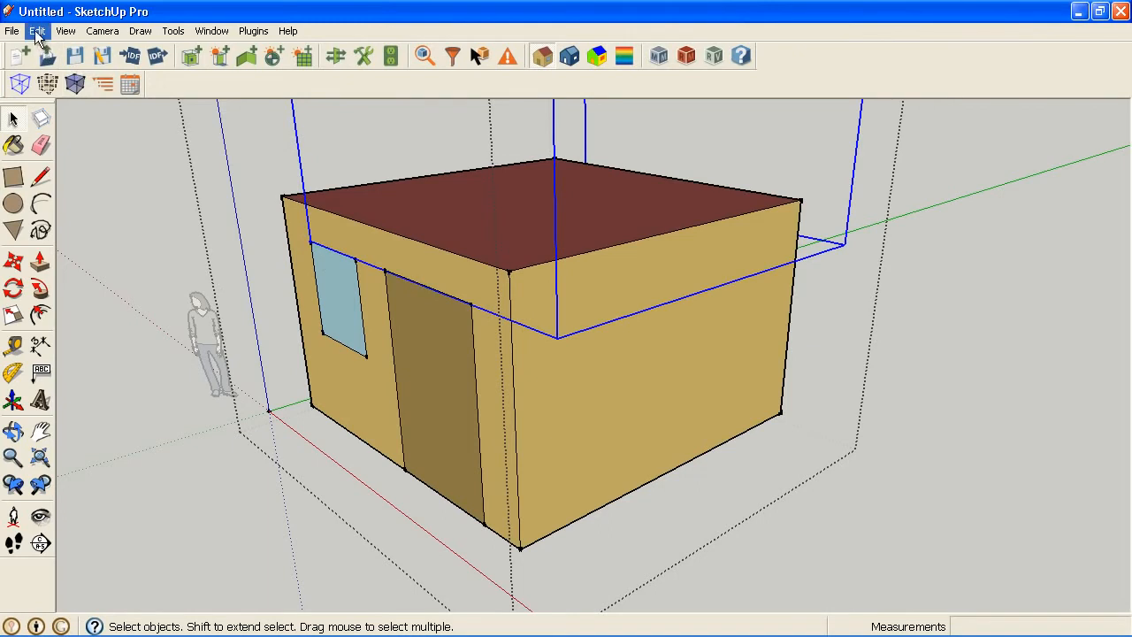
{"action": "left_click", "coordinate": [36, 32]}
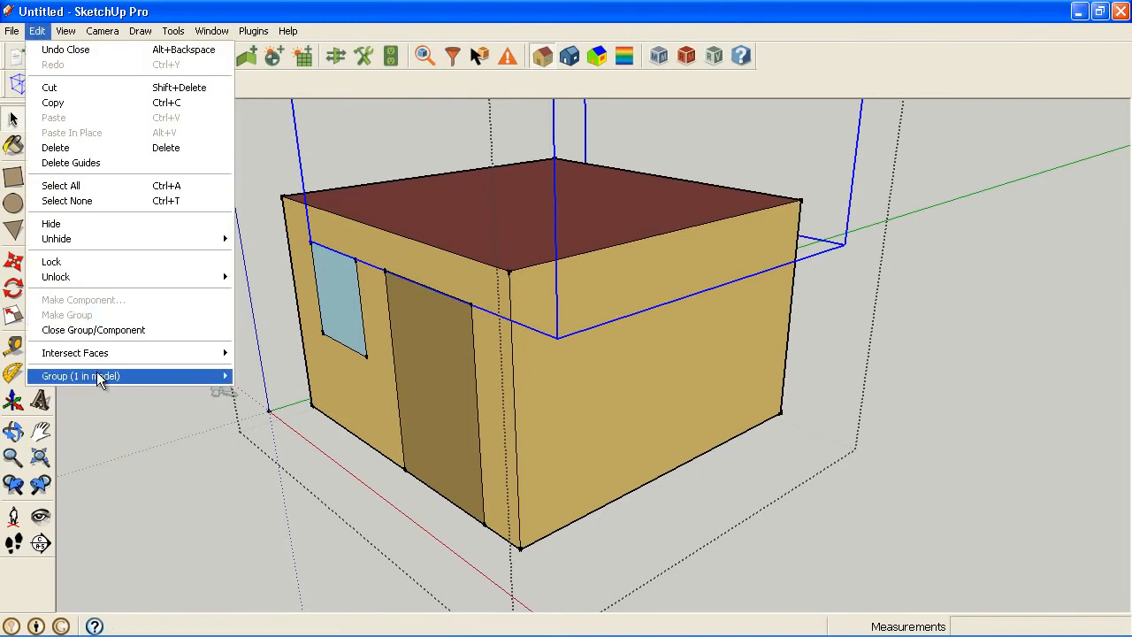
{"action": "mouse_move", "coordinate": [96, 373]}
{"action": "left_click", "coordinate": [251, 376]}
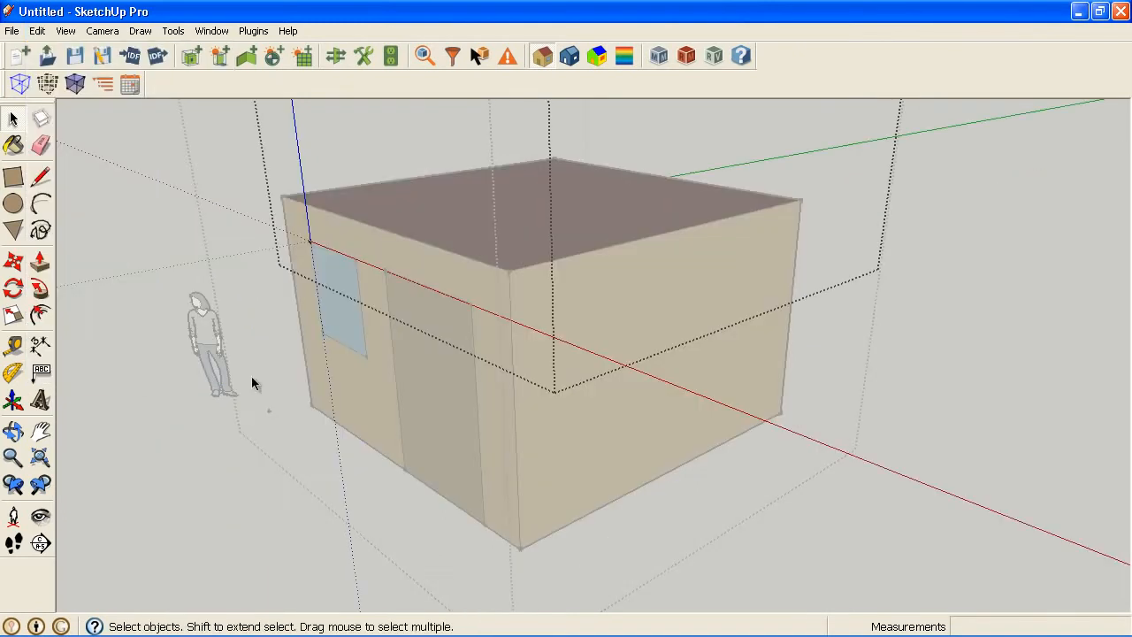
{"action": "left_click", "coordinate": [163, 212]}
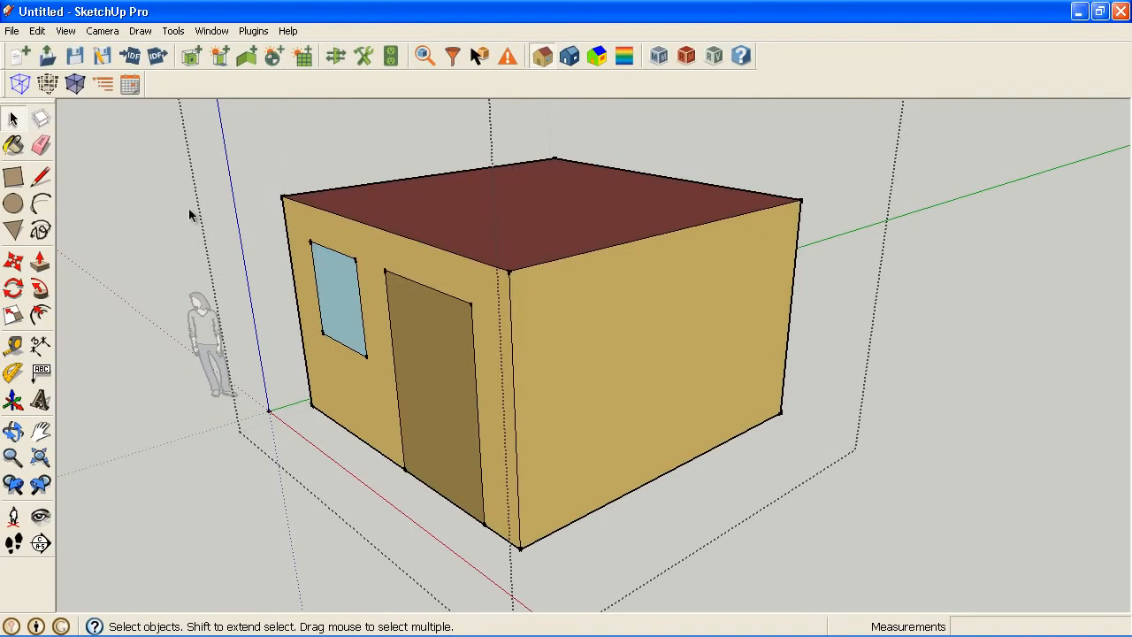
Step: Open the shading group for editing and draw a horizontal rectangular overhang outward from the window's top edge, about 4' wide, with the Line tool
{"action": "left_click", "coordinate": [311, 246]}
{"action": "left_click", "coordinate": [338, 264]}
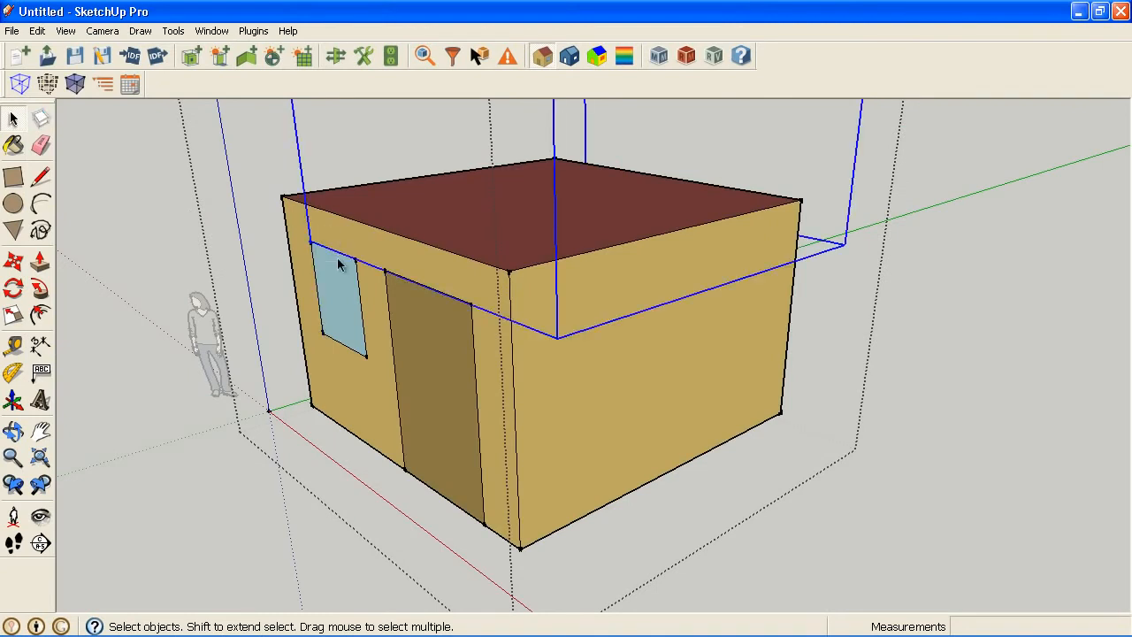
{"action": "double_click", "coordinate": [339, 264]}
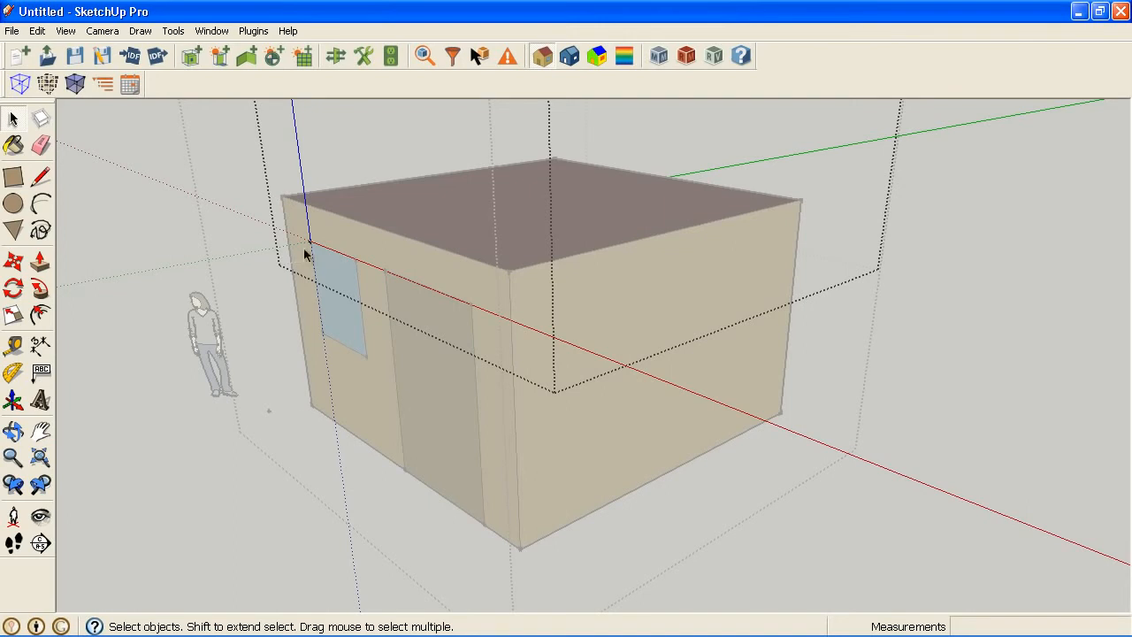
{"action": "left_click", "coordinate": [42, 177]}
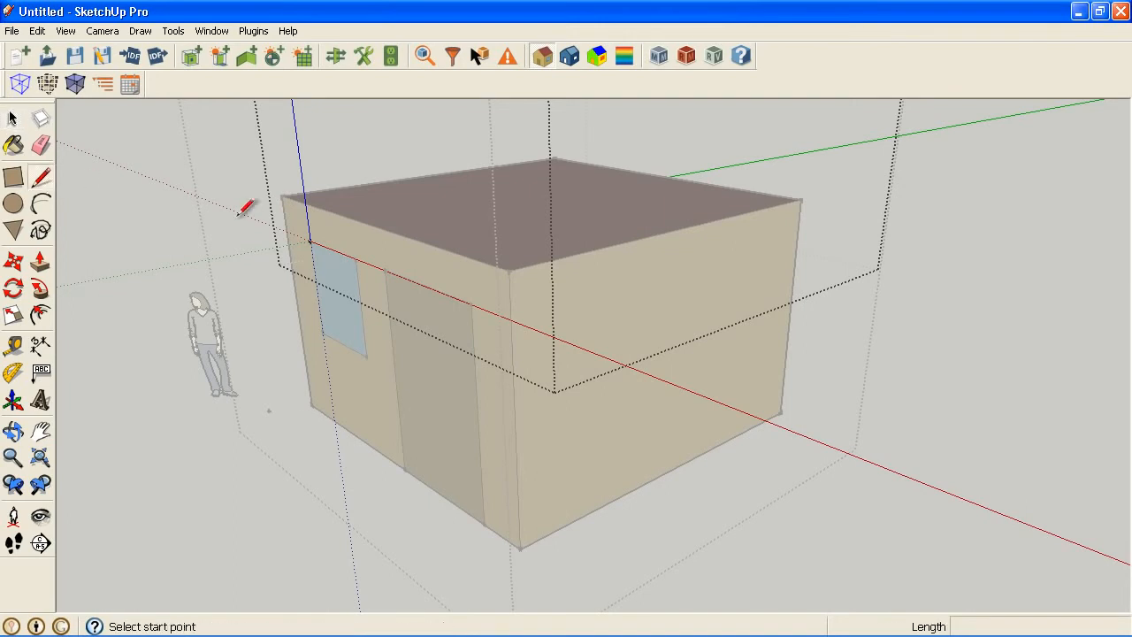
{"action": "left_click", "coordinate": [309, 238]}
{"action": "left_click", "coordinate": [242, 253]}
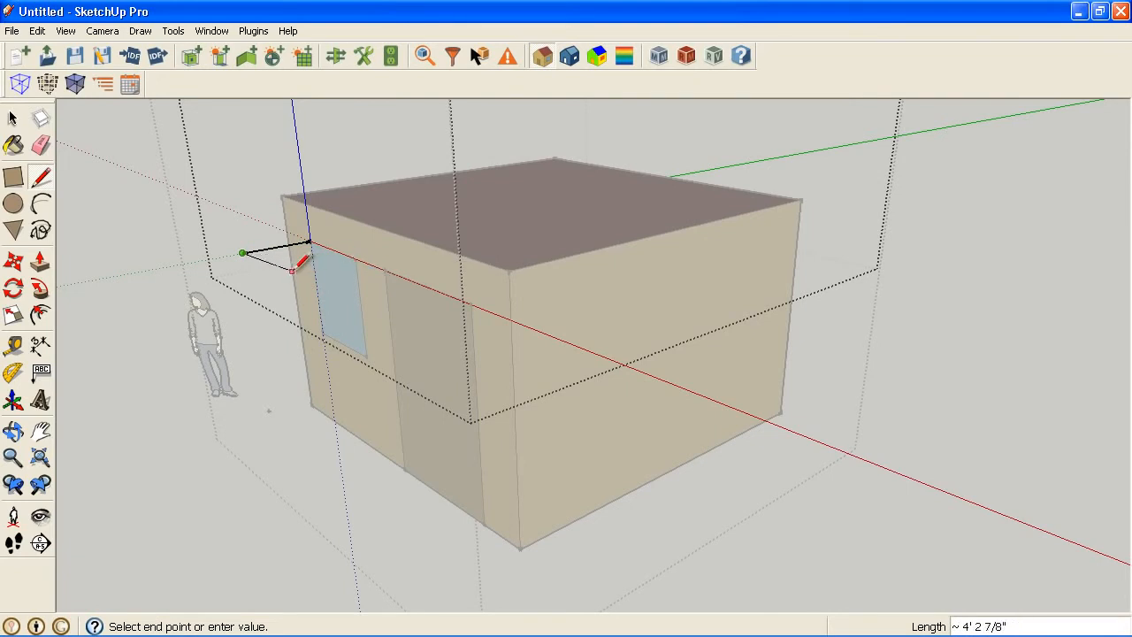
{"action": "left_click", "coordinate": [284, 272]}
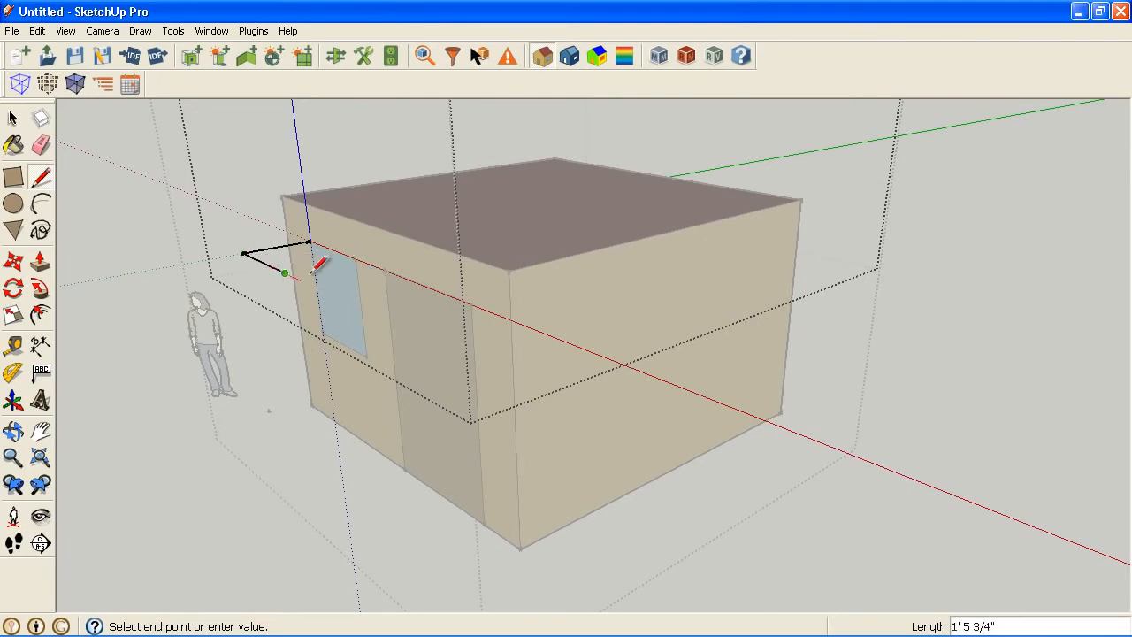
{"action": "left_click", "coordinate": [354, 258]}
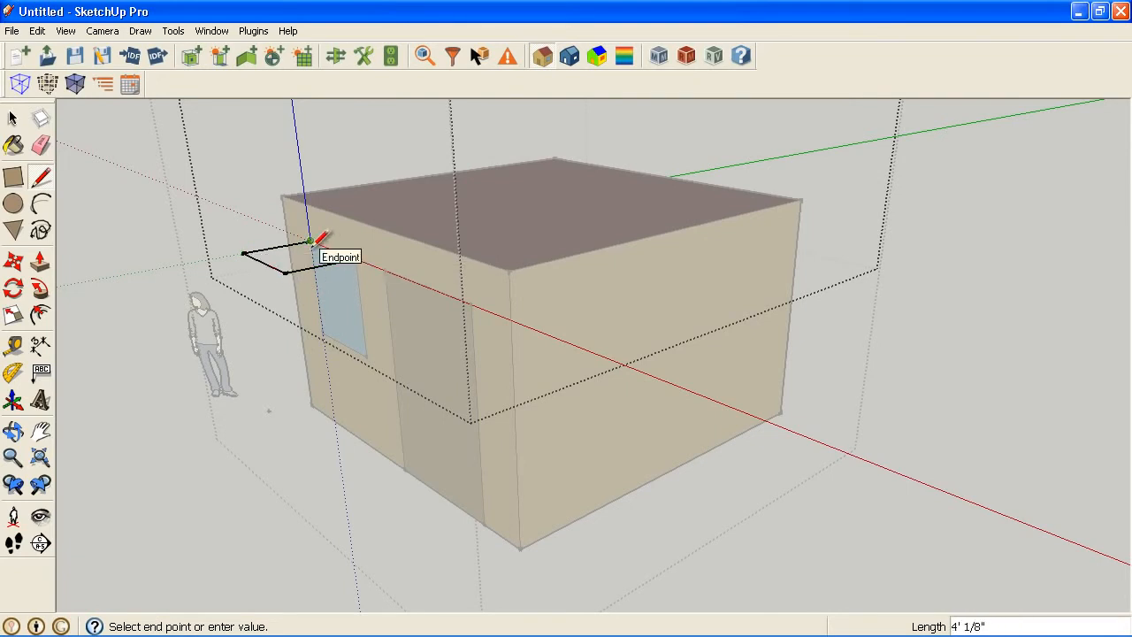
{"action": "left_click", "coordinate": [309, 239]}
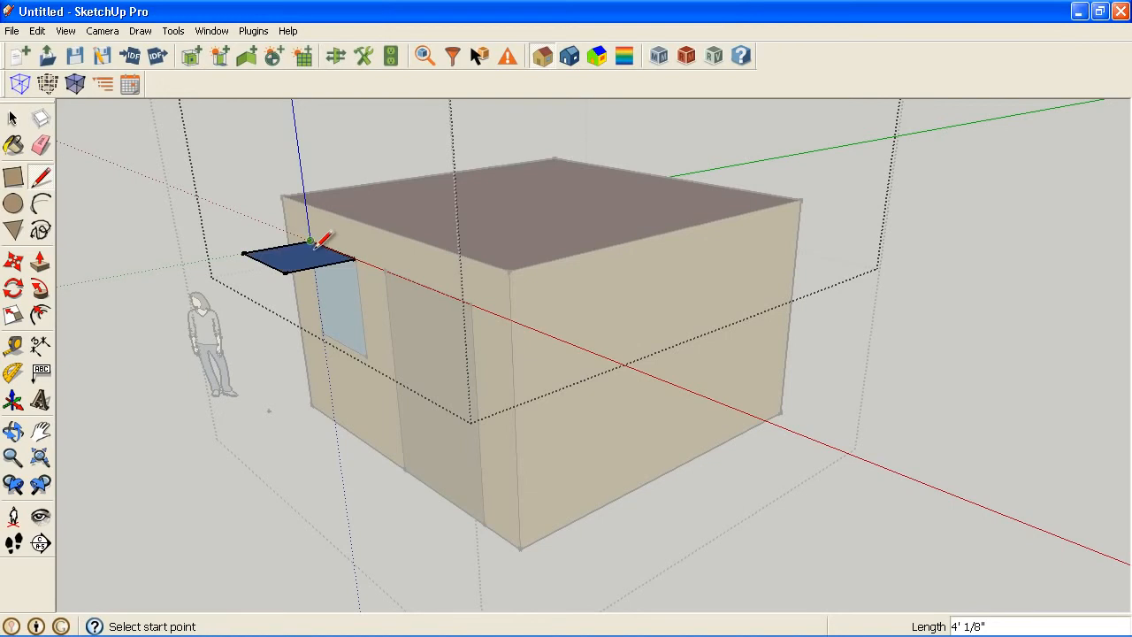
Step: Leave the shading group and hide the roof surface of the zone
{"action": "left_click", "coordinate": [13, 430]}
{"action": "left_click_drag", "start_coordinate": [298, 255], "coordinate": [409, 356]}
{"action": "left_click_drag", "start_coordinate": [338, 370], "coordinate": [433, 381], "text": "shift"}
{"action": "left_click_drag", "start_coordinate": [433, 381], "coordinate": [442, 497]}
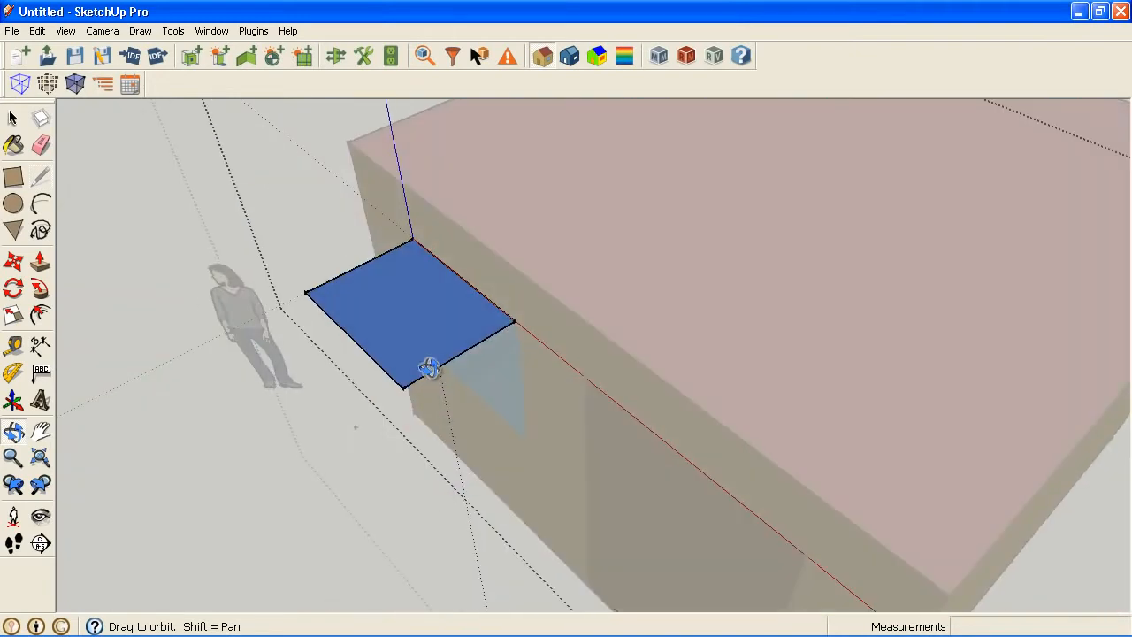
{"action": "left_click_drag", "start_coordinate": [432, 331], "coordinate": [429, 377]}
{"action": "key", "text": "space"}
{"action": "right_click", "coordinate": [492, 328]}
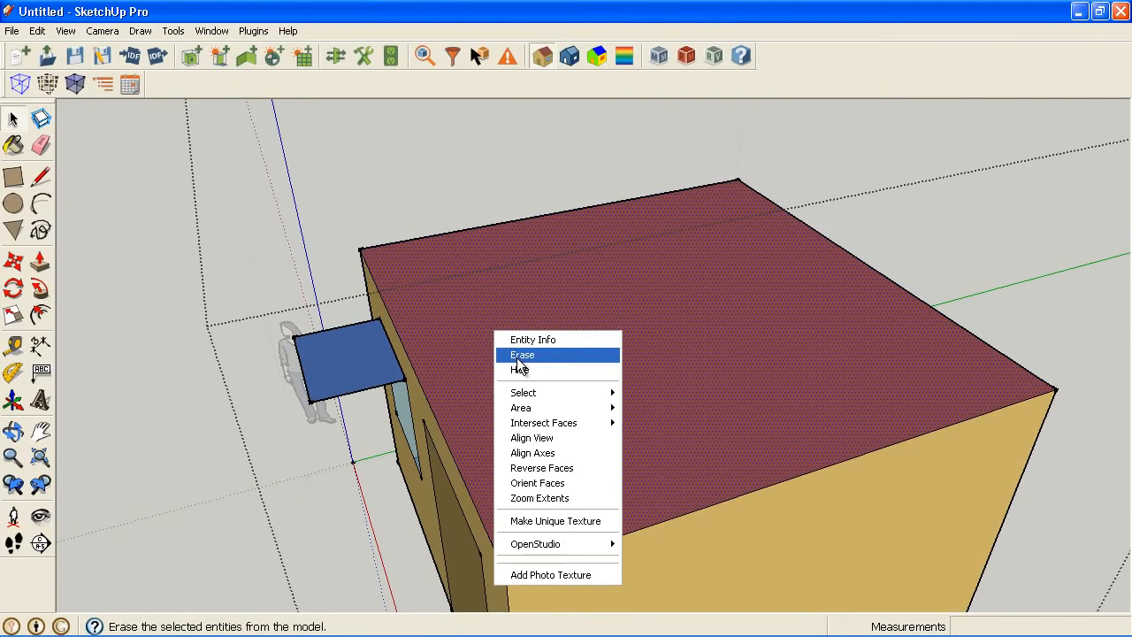
{"action": "left_click", "coordinate": [520, 357]}
{"action": "key", "text": "o"}
{"action": "mouse_move", "coordinate": [728, 278]}
{"action": "left_mouse_down"}
{"action": "mouse_move", "coordinate": [378, 208]}
{"action": "mouse_move", "coordinate": [592, 331]}
{"action": "left_mouse_up"}
{"action": "left_click_drag", "start_coordinate": [533, 300], "coordinate": [603, 321]}
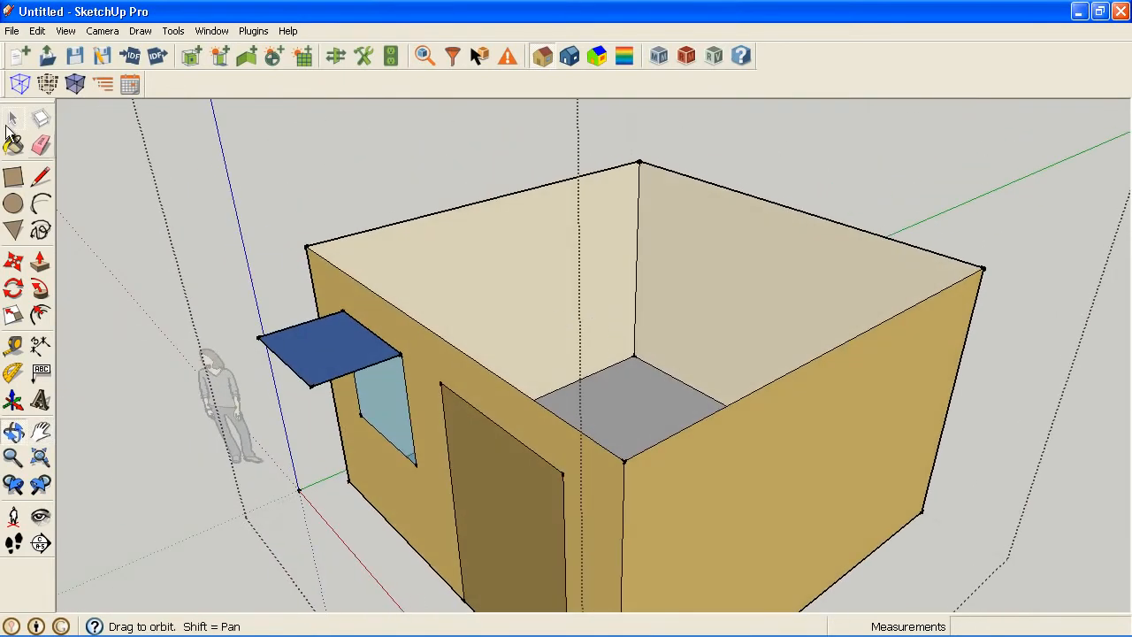
{"action": "left_click", "coordinate": [38, 30]}
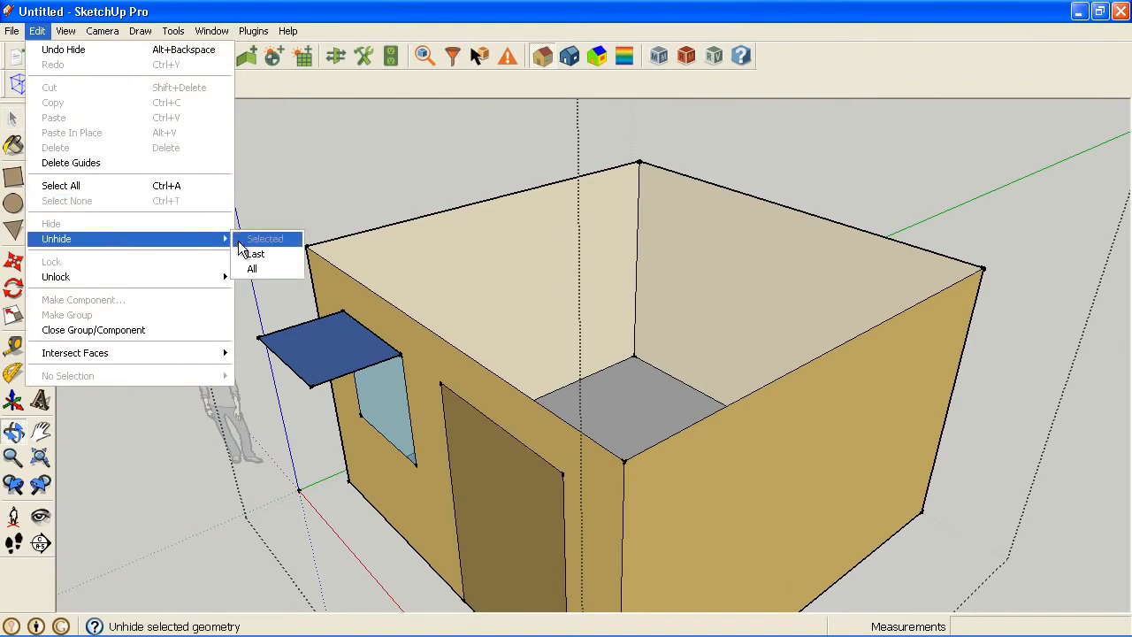
{"action": "left_click", "coordinate": [295, 13]}
Step: Reopen the shading group and widen the overhang with Move, about 1' 6 1/2" on the door side and 1' 4 1/2" on the opposite side
{"action": "left_click_drag", "start_coordinate": [342, 281], "coordinate": [409, 245]}
{"action": "middle_click_drag", "start_coordinate": [659, 296], "coordinate": [516, 322]}
{"action": "key", "text": "space"}
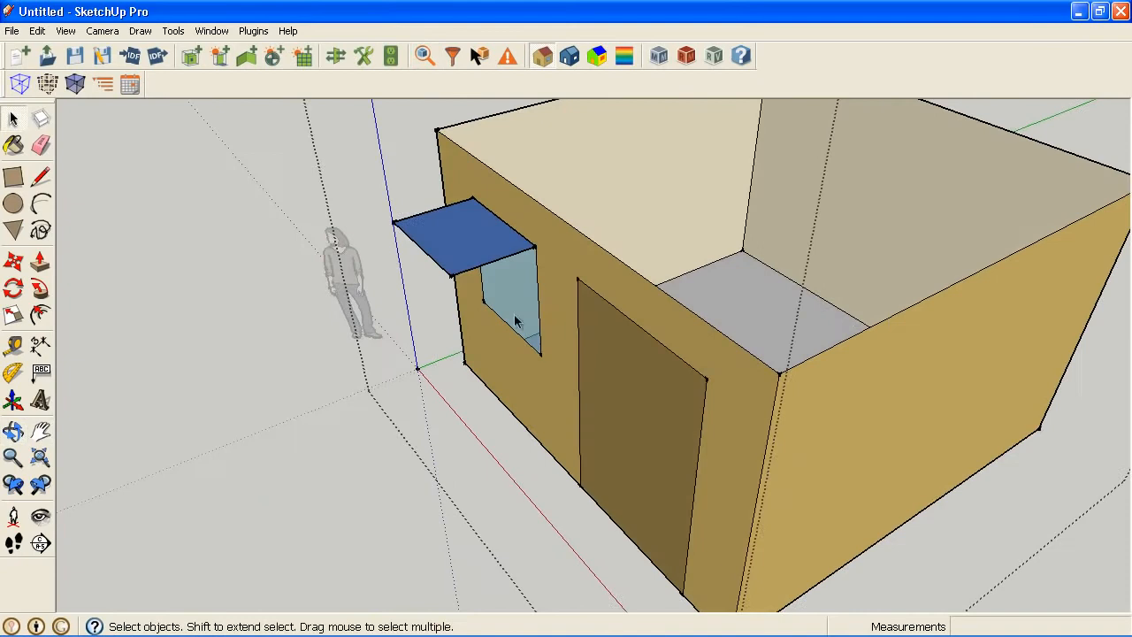
{"action": "double_click", "coordinate": [473, 268]}
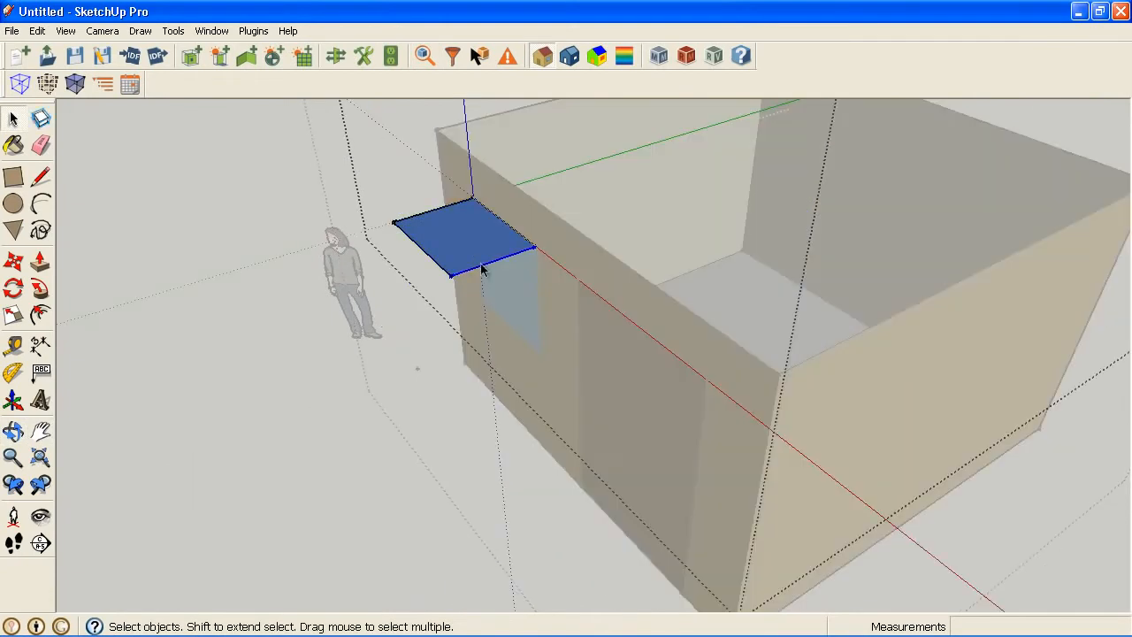
{"action": "left_click", "coordinate": [13, 261]}
{"action": "left_click", "coordinate": [477, 260]}
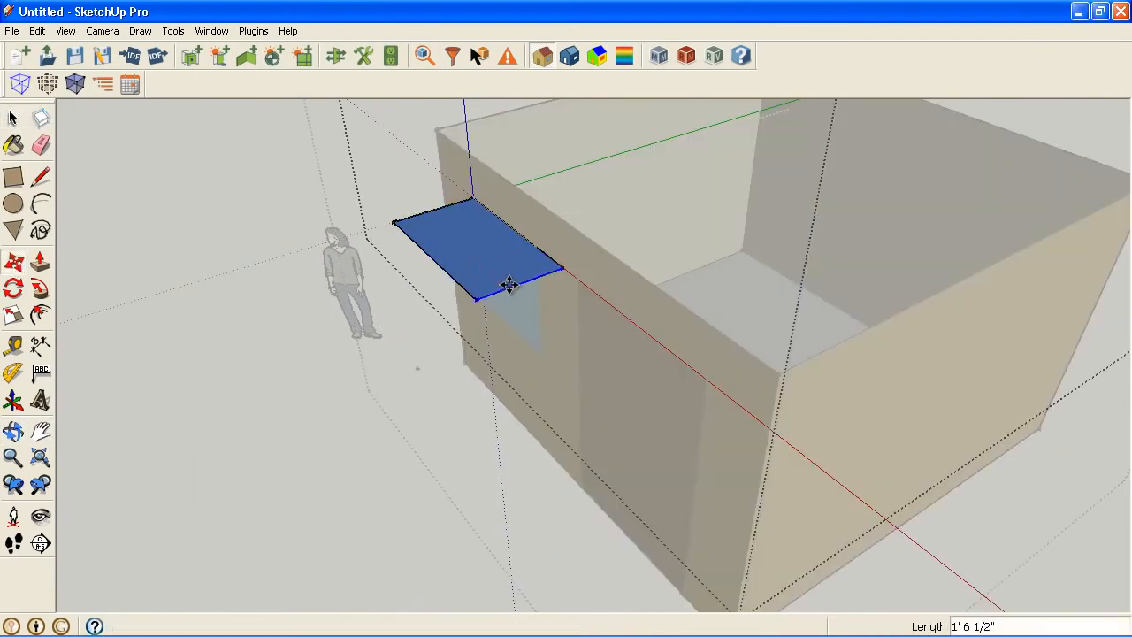
{"action": "key", "text": "space"}
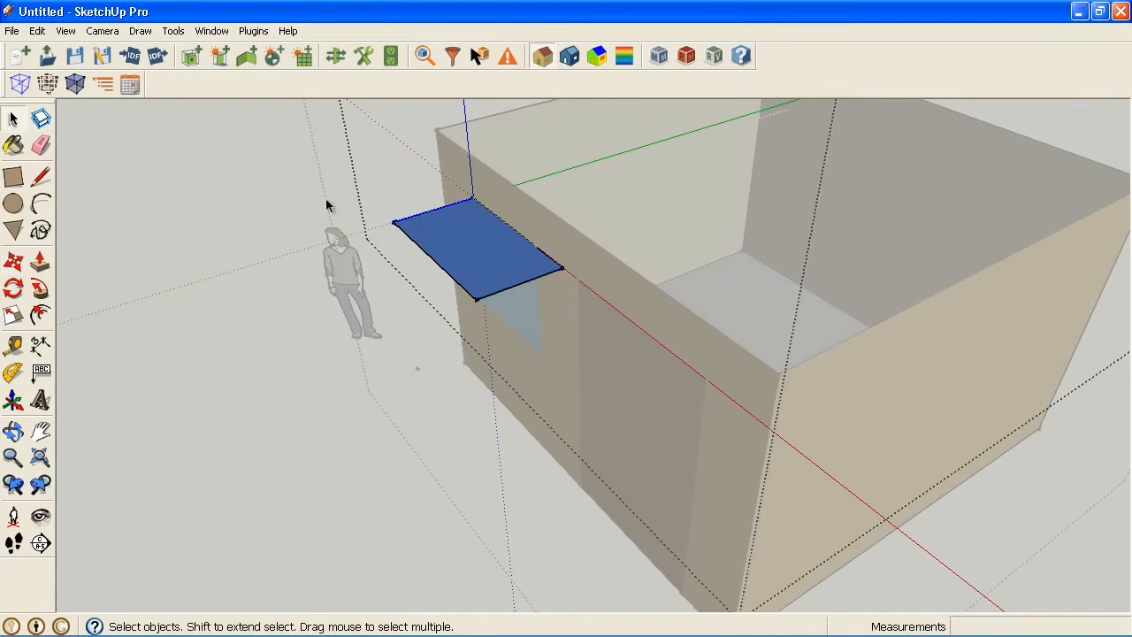
{"action": "key", "text": "m"}
{"action": "left_click", "coordinate": [432, 204]}
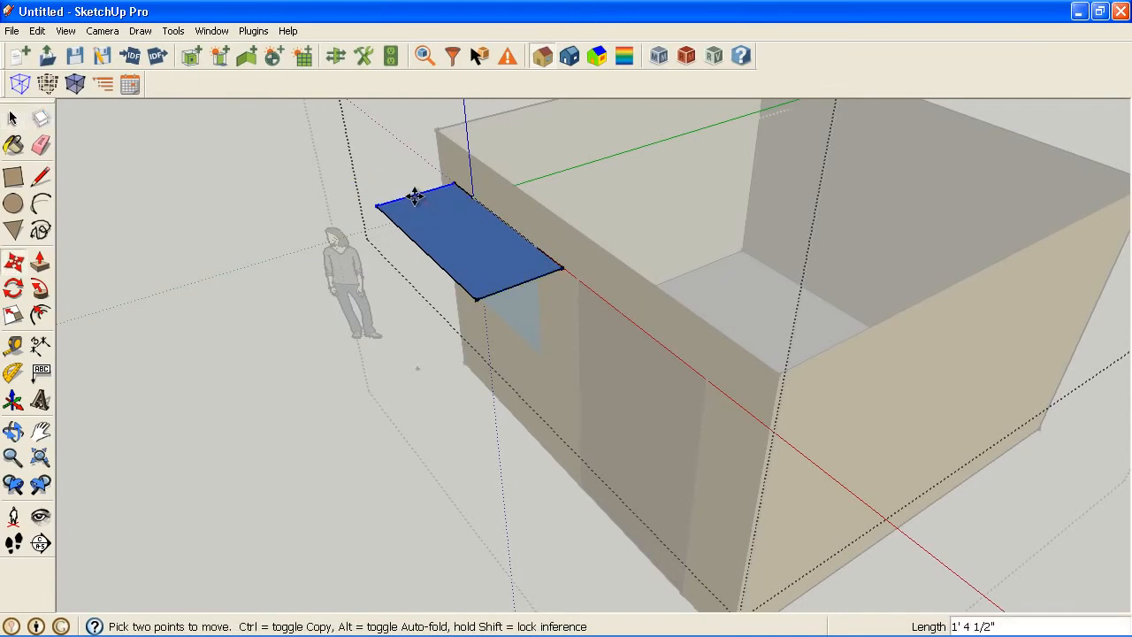
{"action": "key", "text": "space"}
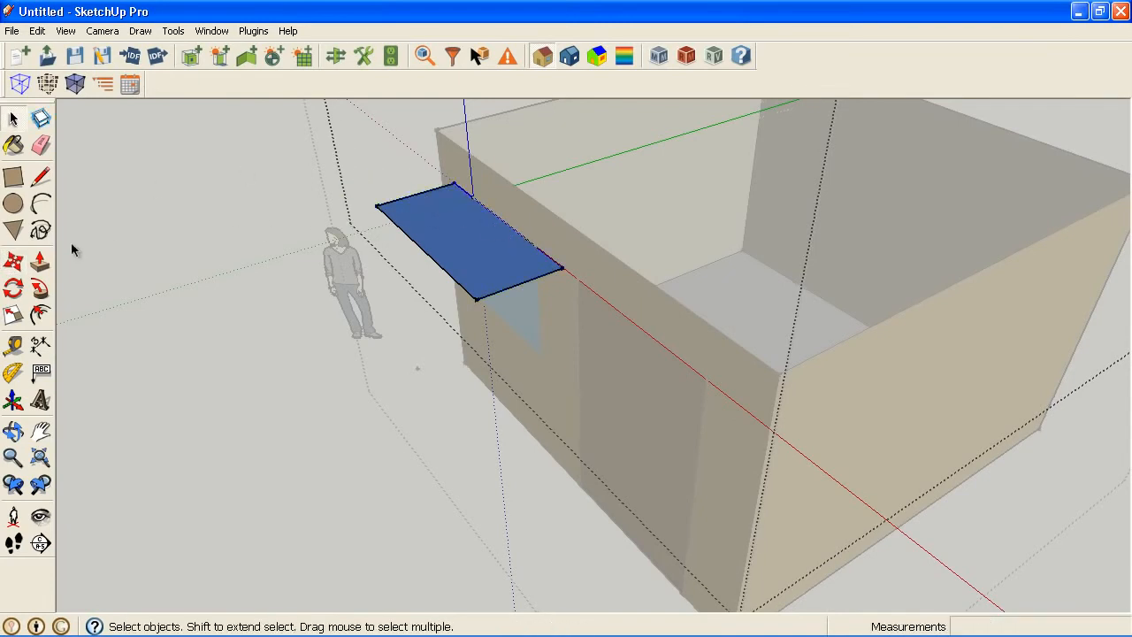
Step: Raise the overhang's wall-side edge by about 1' 1" and reposition its outer edge with the Move tool
{"action": "key", "text": "m"}
{"action": "left_click", "coordinate": [496, 217]}
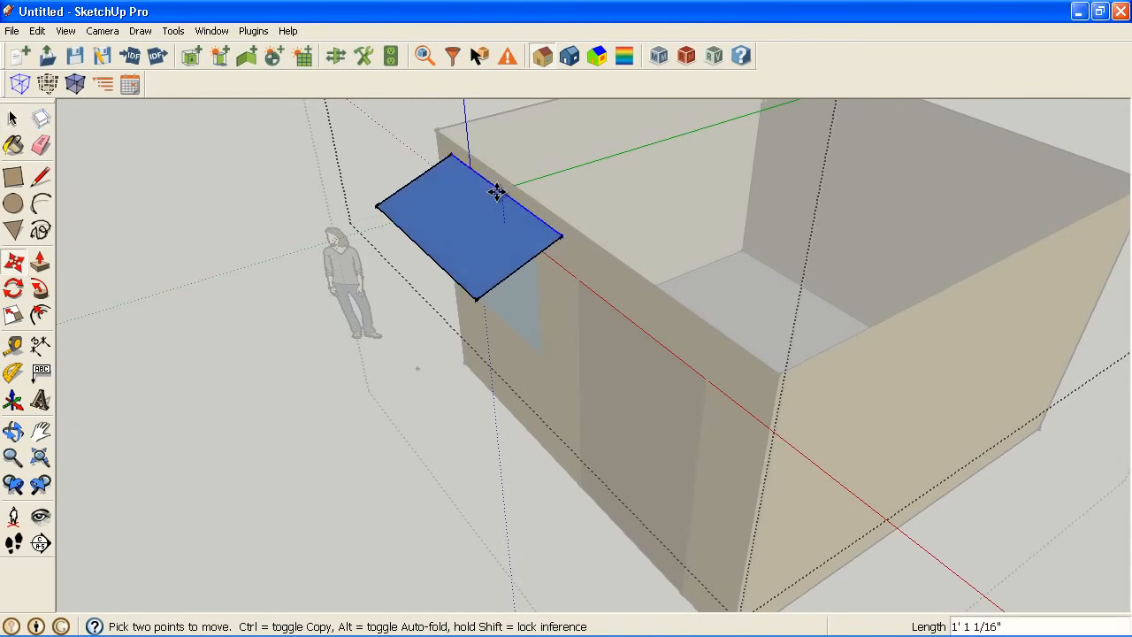
{"action": "key", "text": "space"}
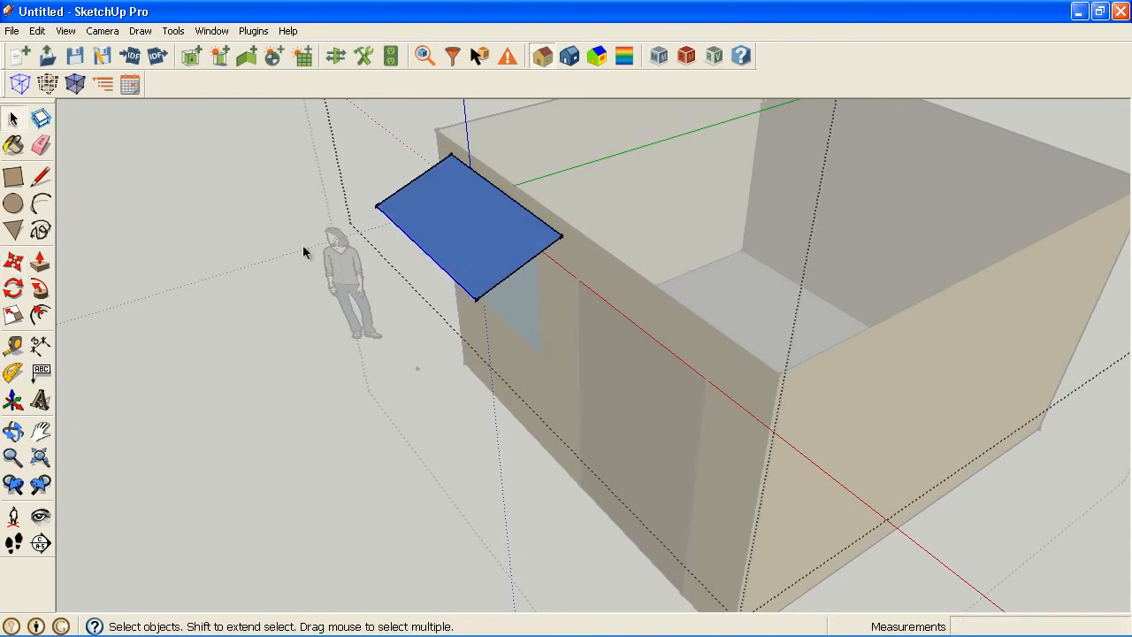
{"action": "left_click", "coordinate": [14, 262]}
{"action": "scroll", "coordinate": [407, 265], "scroll_direction": "up", "scroll_amount": 2}
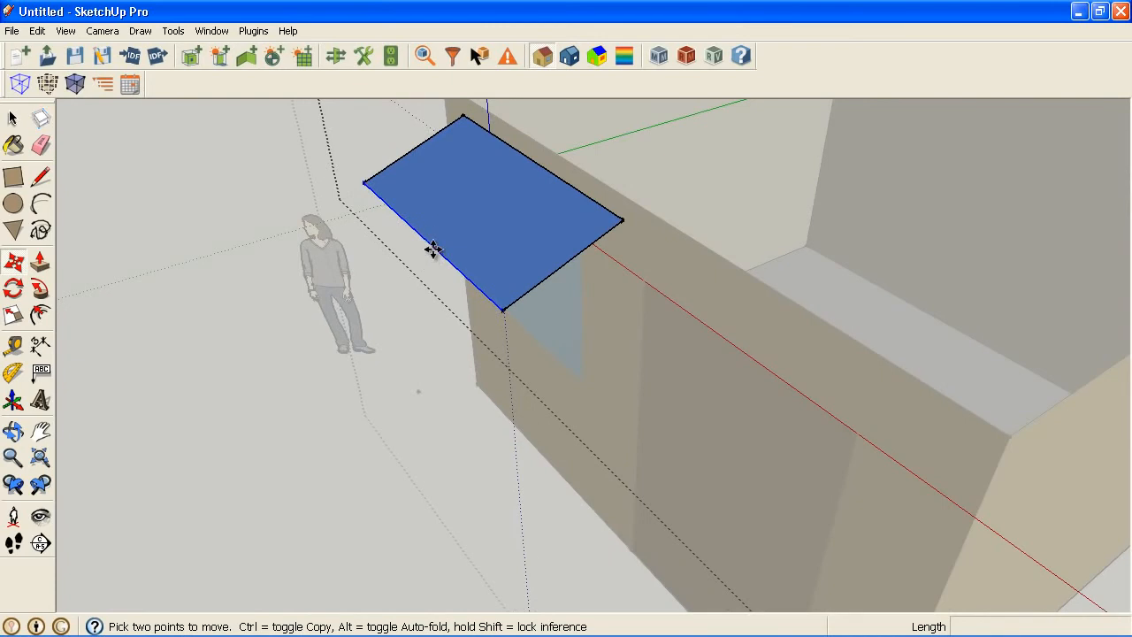
{"action": "left_click", "coordinate": [435, 247]}
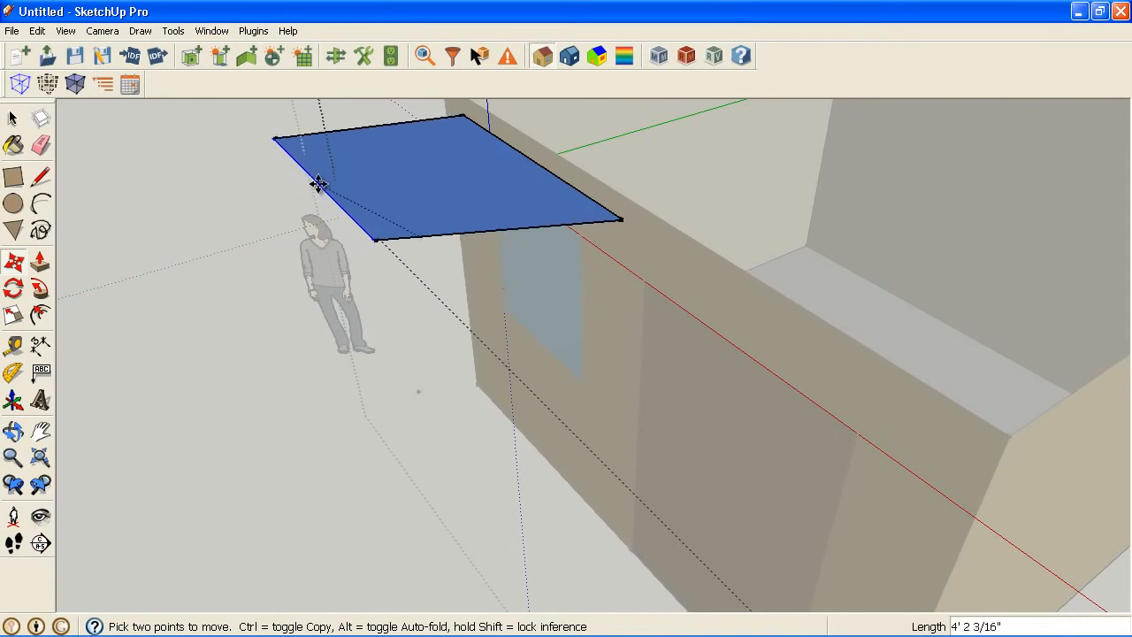
Step: Leave the shading group and place a new interior partition surface group on the floor inside the room
{"action": "middle_click_drag", "start_coordinate": [319, 186], "coordinate": [451, 433]}
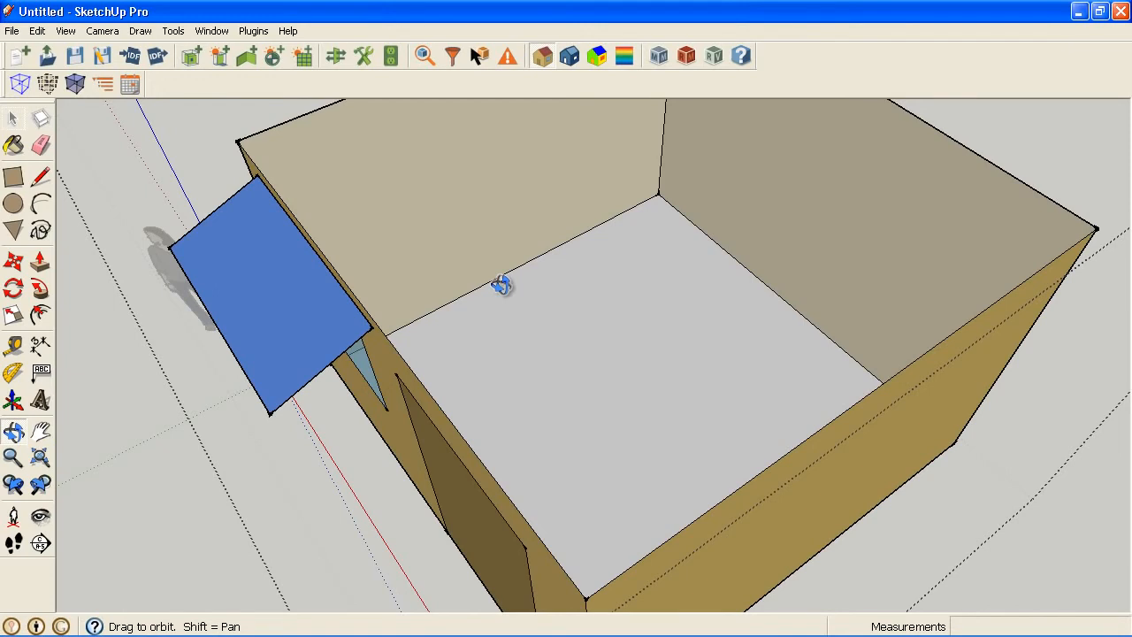
{"action": "left_click_drag", "start_coordinate": [543, 278], "coordinate": [289, 133]}
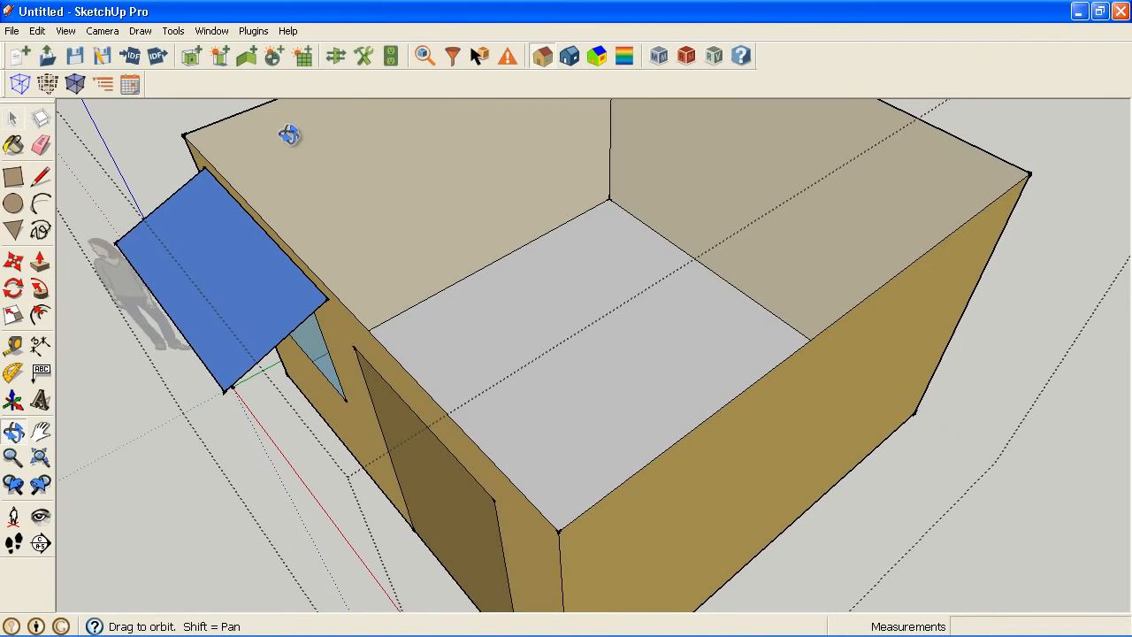
{"action": "left_click", "coordinate": [247, 57]}
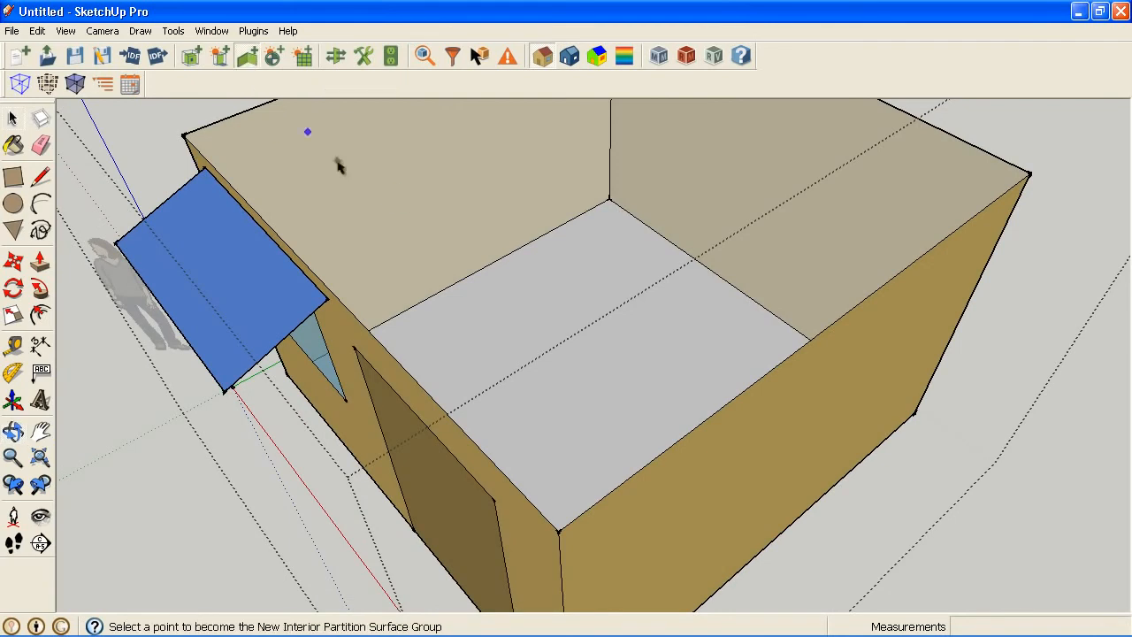
{"action": "left_click", "coordinate": [488, 339]}
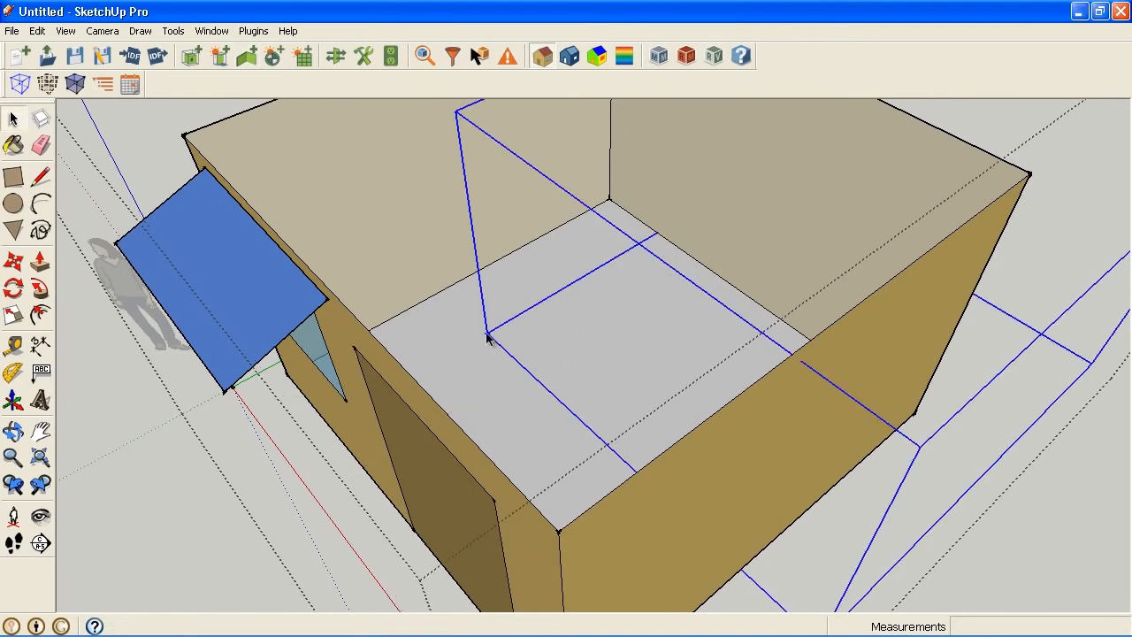
Step: Inside the interior partition group, draw a rectangle on the floor and Push/Pull it up into a box about 1.39 m high
{"action": "double_click", "coordinate": [488, 340]}
{"action": "left_click", "coordinate": [13, 177]}
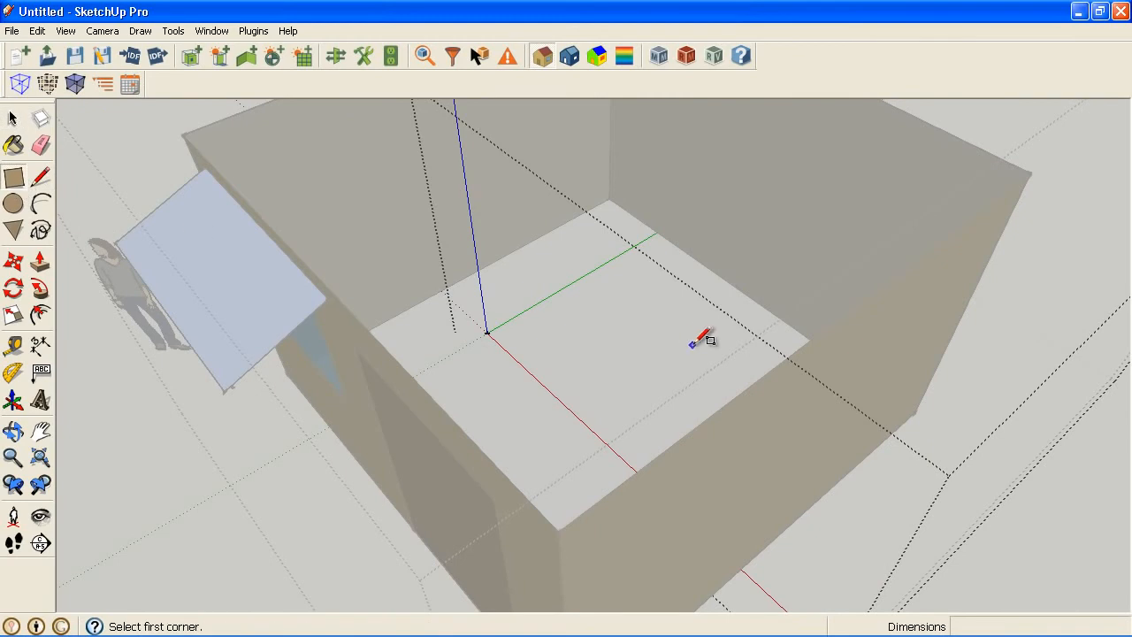
{"action": "left_click", "coordinate": [513, 335]}
{"action": "left_click", "coordinate": [658, 333]}
{"action": "key", "text": "p"}
{"action": "left_click_drag", "start_coordinate": [598, 343], "coordinate": [550, 251]}
Step: Erase a top edge of the box to remove its top and one side, leaving three upright partition walls
{"action": "left_click", "coordinate": [45, 148]}
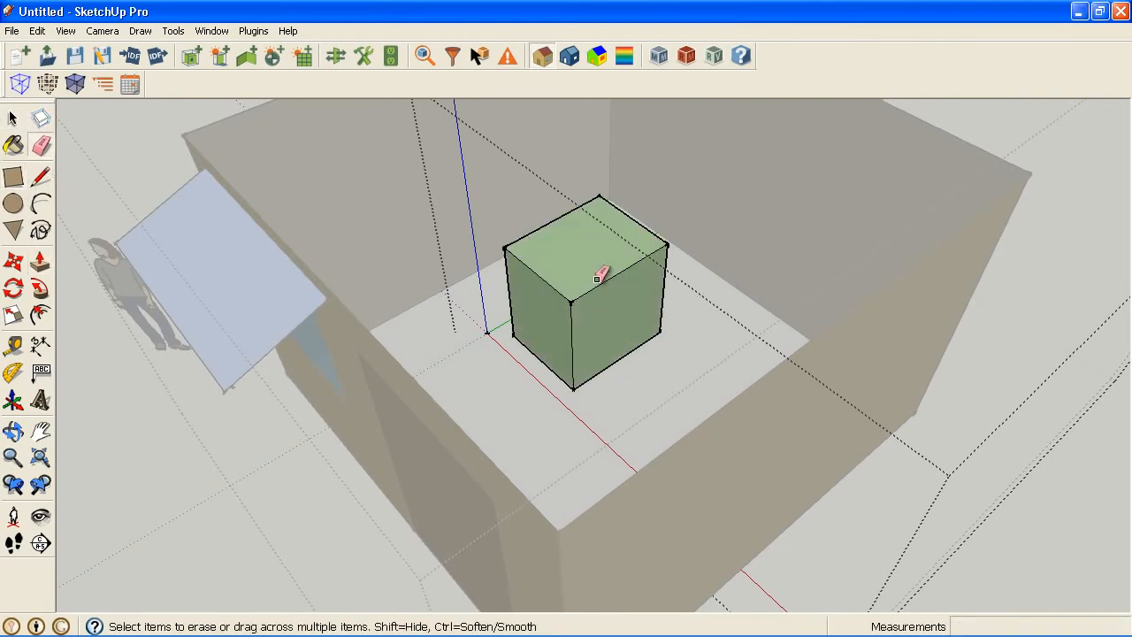
{"action": "left_click", "coordinate": [619, 274]}
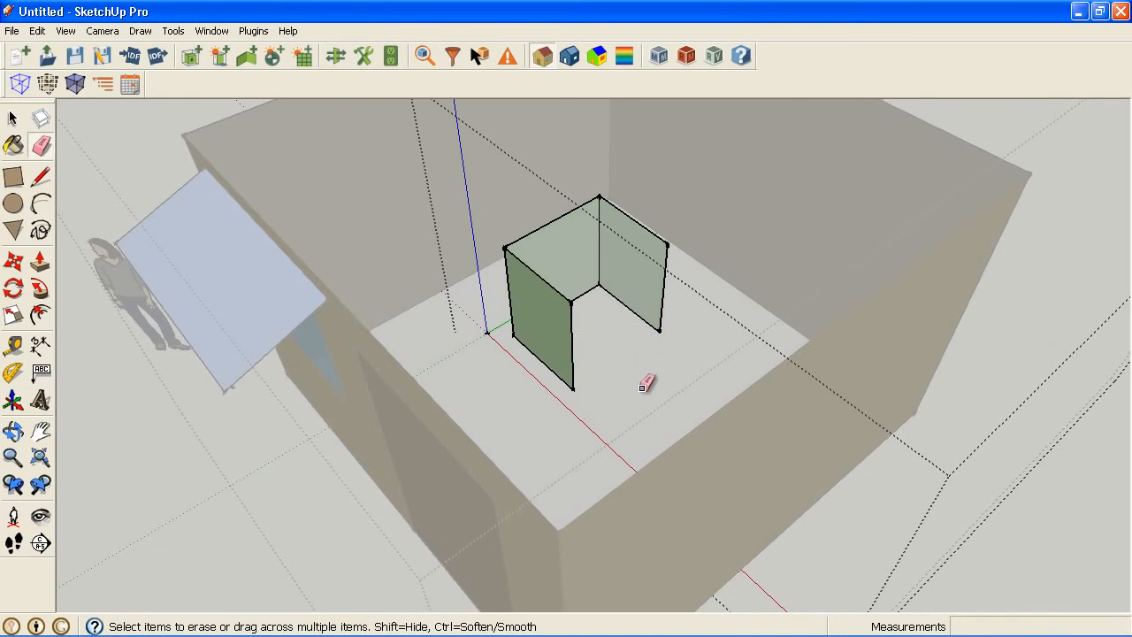
{"action": "key", "text": "space"}
{"action": "left_click", "coordinate": [640, 386]}
Step: Select the front partition wall and examine its object info, including the Construction and Convert to Internal Mass settings
{"action": "mouse_move", "coordinate": [639, 386]}
{"action": "middle_mouse_down"}
{"action": "mouse_move", "coordinate": [644, 321]}
{"action": "mouse_move", "coordinate": [629, 315]}
{"action": "mouse_move", "coordinate": [586, 359]}
{"action": "mouse_move", "coordinate": [275, 346]}
{"action": "mouse_move", "coordinate": [683, 449]}
{"action": "mouse_move", "coordinate": [664, 430]}
{"action": "mouse_move", "coordinate": [738, 311]}
{"action": "mouse_move", "coordinate": [680, 257]}
{"action": "mouse_move", "coordinate": [668, 299]}
{"action": "middle_mouse_up"}
{"action": "scroll", "coordinate": [680, 256], "scroll_direction": "up", "scroll_amount": 2}
{"action": "middle_click_drag", "start_coordinate": [668, 299], "coordinate": [675, 361]}
{"action": "double_click", "coordinate": [642, 354]}
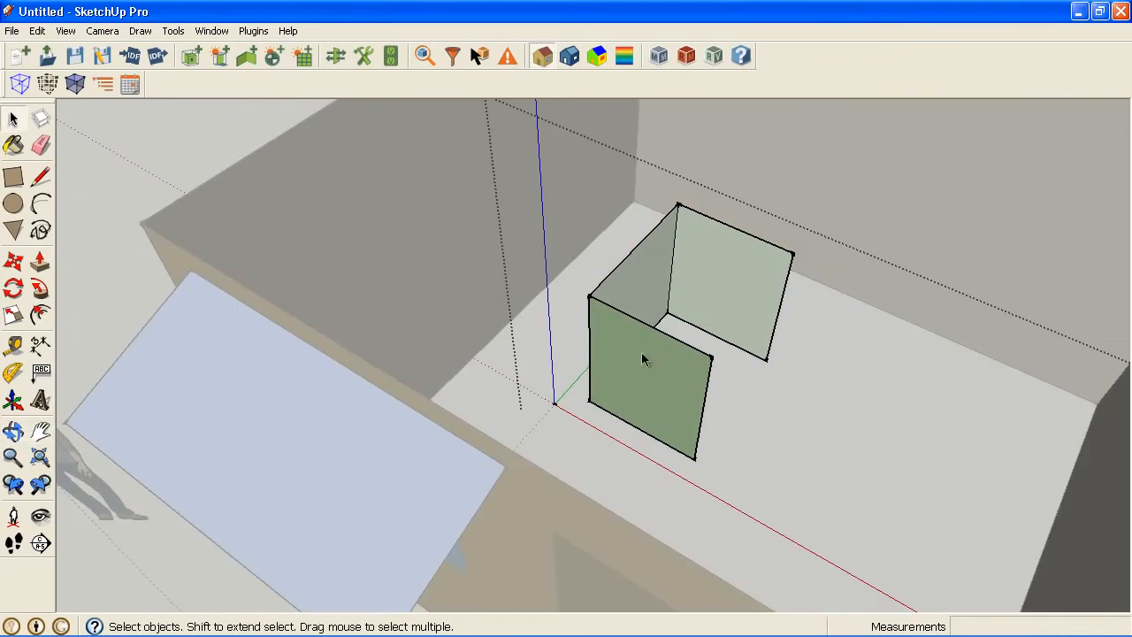
{"action": "left_click", "coordinate": [425, 55]}
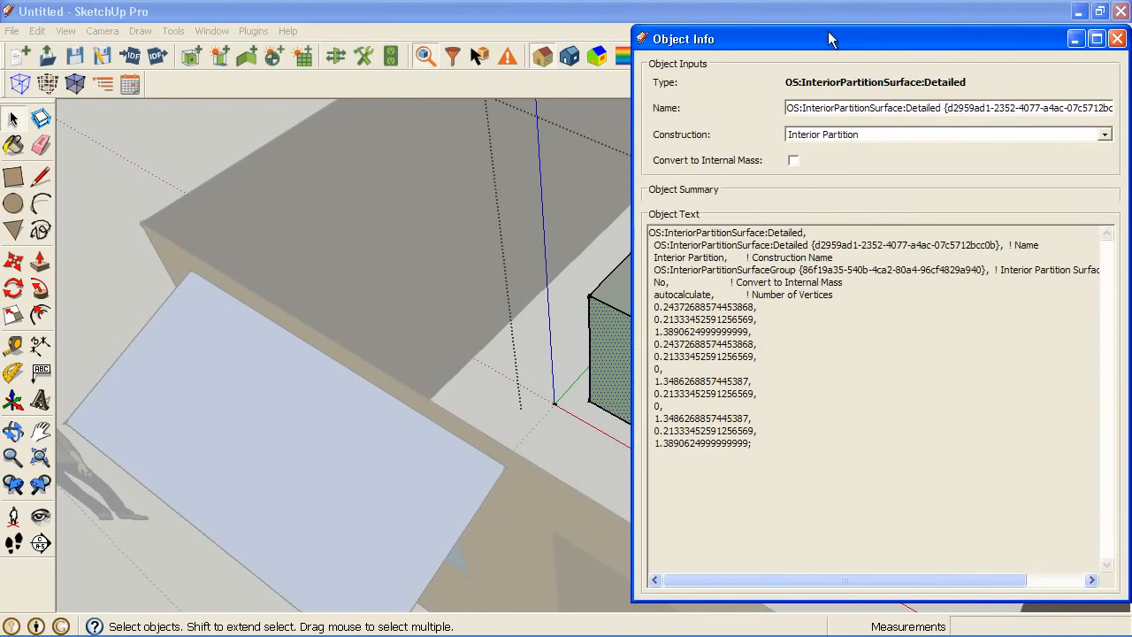
{"action": "left_click_drag", "start_coordinate": [830, 39], "coordinate": [813, 35]}
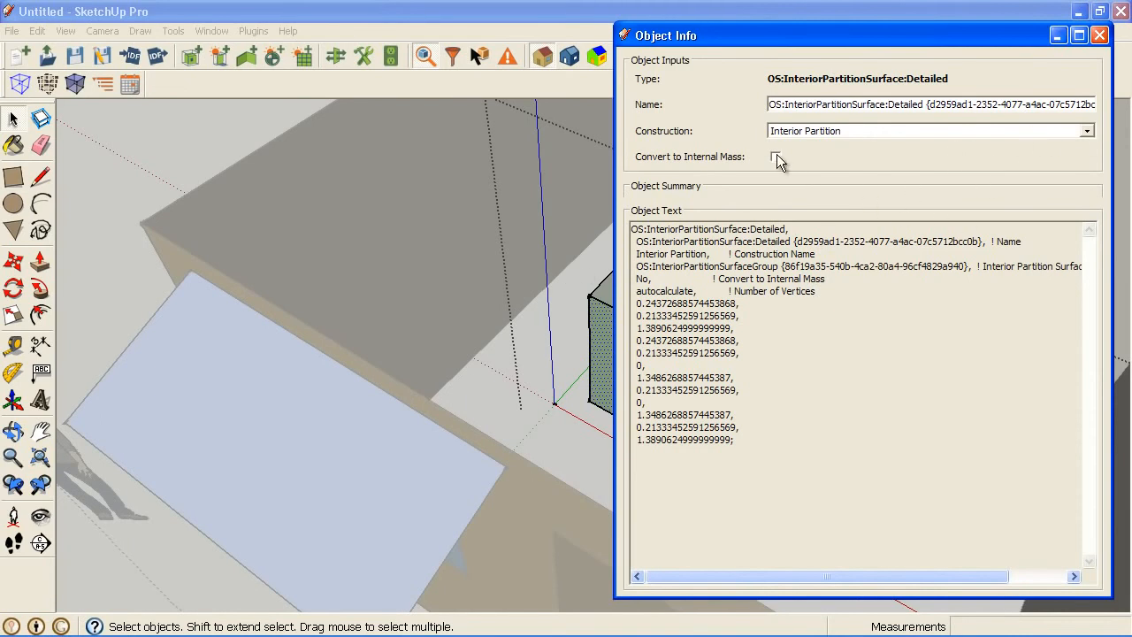
{"action": "left_click", "coordinate": [1099, 35]}
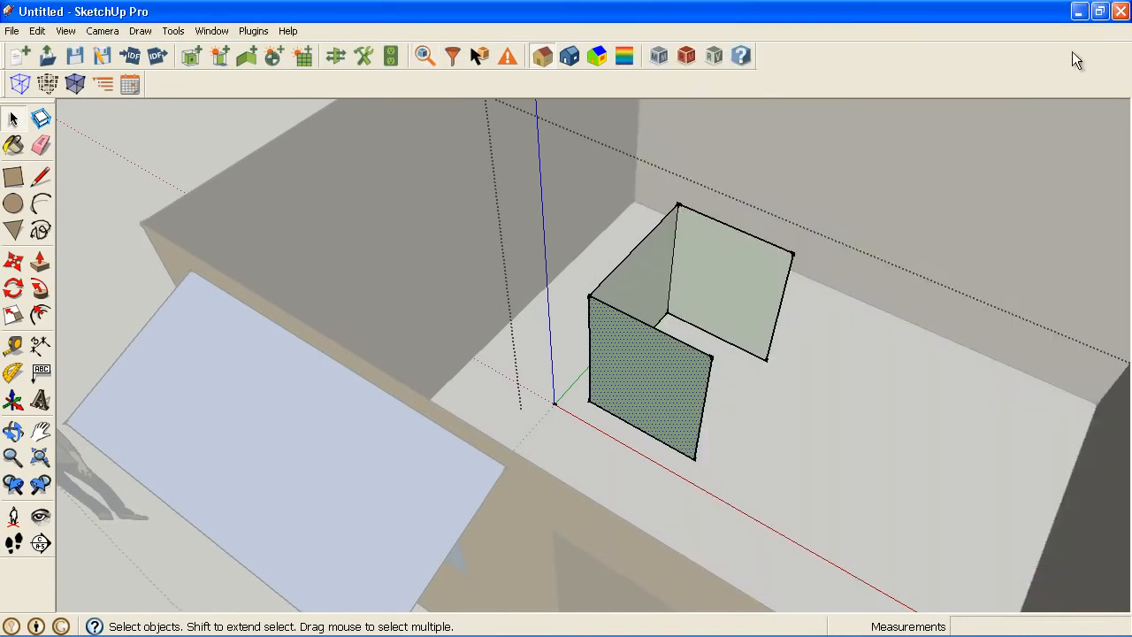
Step: Leave the interior partition group and unhide the roof surface of the zone
{"action": "left_click", "coordinate": [423, 356]}
{"action": "scroll", "coordinate": [471, 350], "scroll_direction": "down", "scroll_amount": 3}
{"action": "middle_click_drag", "start_coordinate": [576, 350], "coordinate": [433, 344]}
{"action": "left_click", "coordinate": [39, 32]}
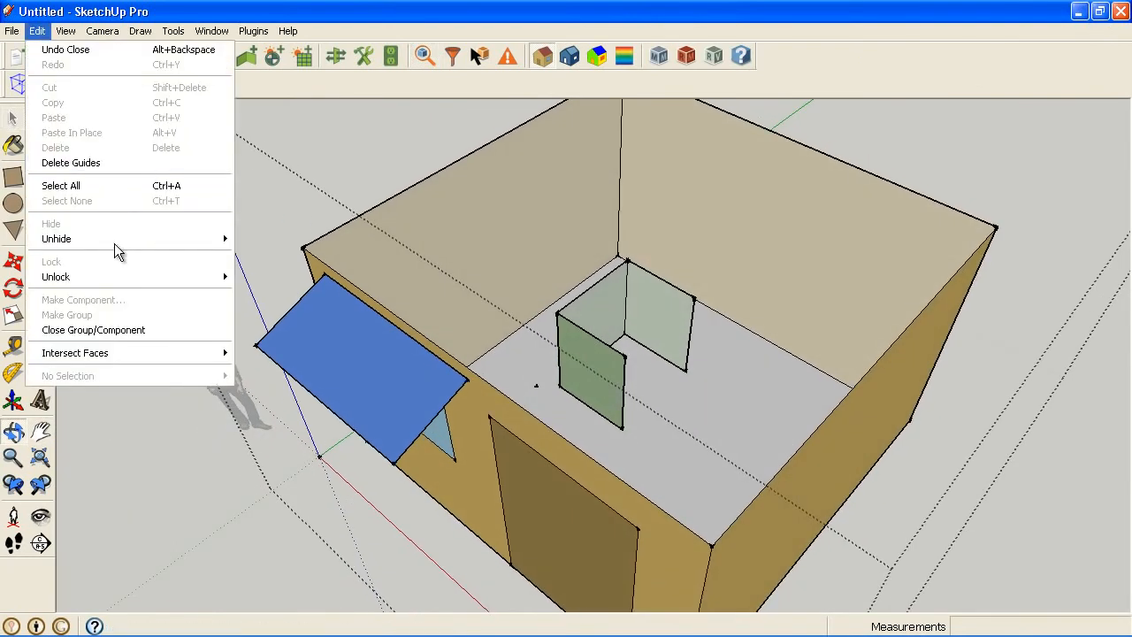
{"action": "mouse_move", "coordinate": [119, 245]}
{"action": "left_click", "coordinate": [253, 268]}
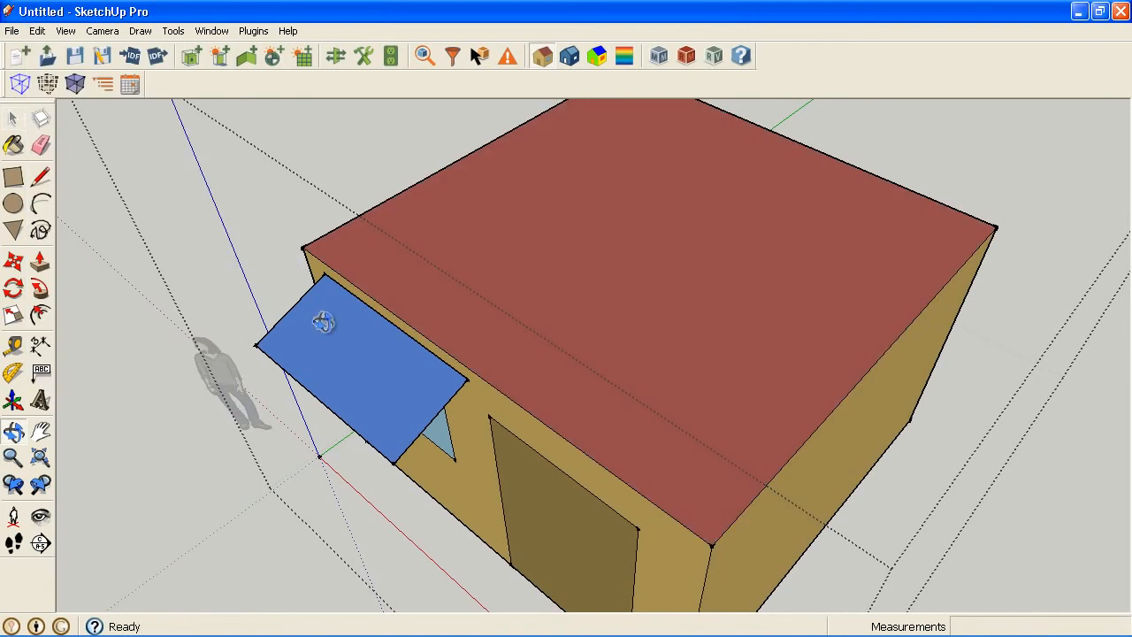
Step: Temporarily toggle the model's display mode and examine the zone and its window overhang from several angles
{"action": "middle_click_drag", "start_coordinate": [339, 328], "coordinate": [451, 258]}
{"action": "left_click", "coordinate": [76, 84]}
{"action": "middle_click_drag", "start_coordinate": [337, 265], "coordinate": [200, 280]}
{"action": "left_click_drag", "start_coordinate": [199, 281], "coordinate": [503, 303]}
{"action": "left_click", "coordinate": [75, 84]}
{"action": "left_click_drag", "start_coordinate": [702, 369], "coordinate": [665, 410]}
{"action": "scroll", "coordinate": [665, 409], "scroll_direction": "down", "scroll_amount": 2}
{"action": "left_click_drag", "start_coordinate": [845, 400], "coordinate": [593, 394], "text": "shift"}
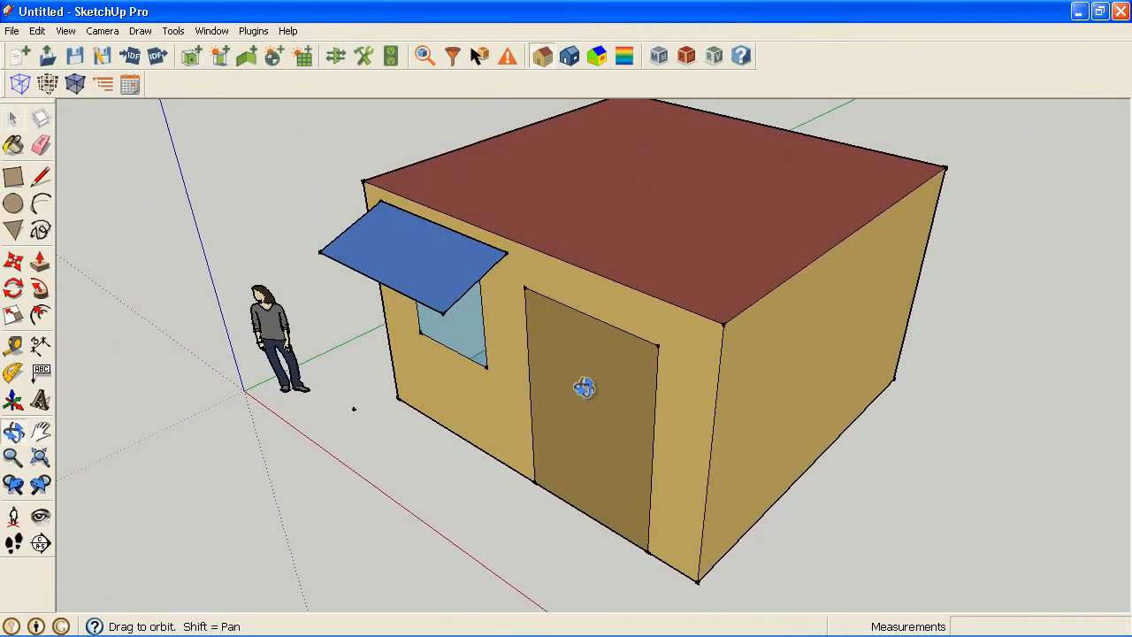
{"action": "left_click_drag", "start_coordinate": [524, 229], "coordinate": [492, 300]}
{"action": "scroll", "coordinate": [493, 305], "scroll_direction": "down", "scroll_amount": 2}
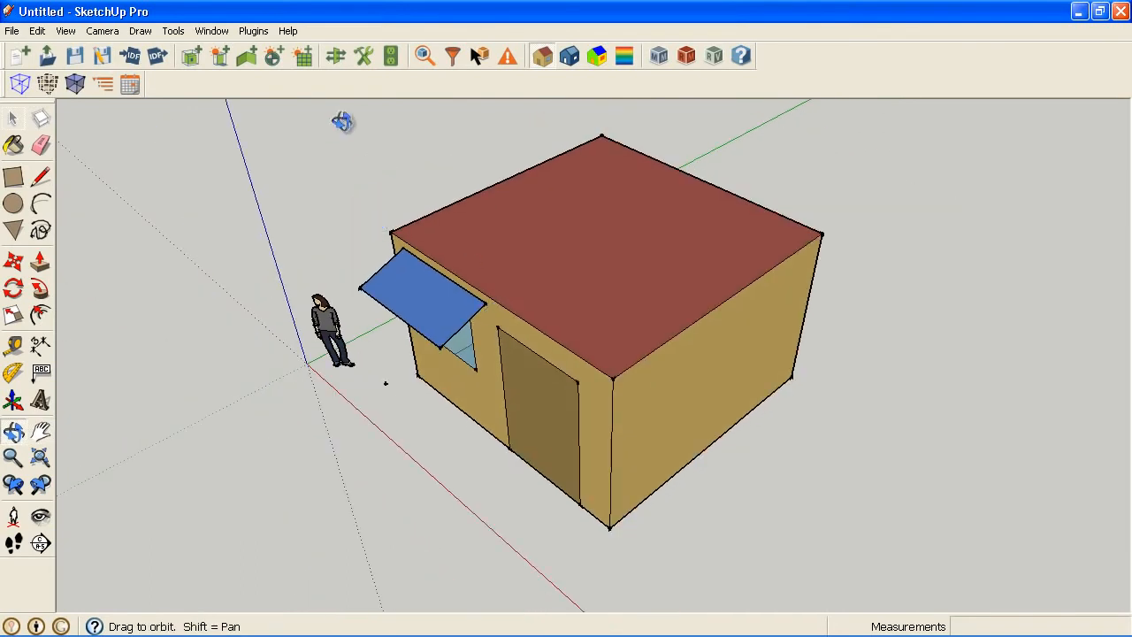
Step: Place a new shading surface group in the open space beside the building and open it for editing
{"action": "left_click", "coordinate": [221, 57]}
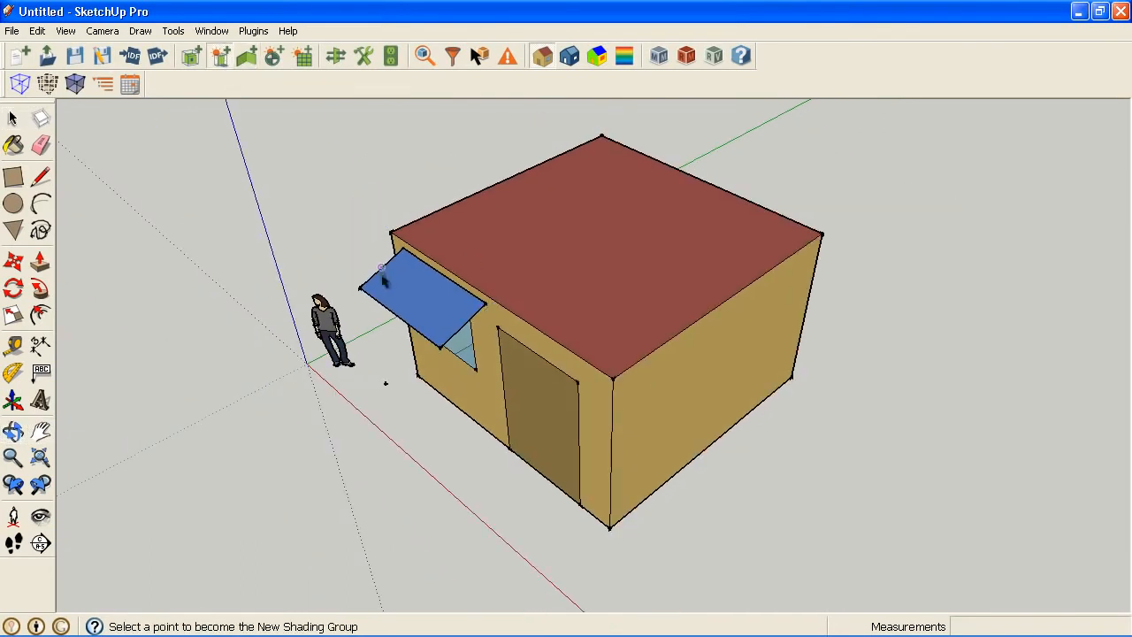
{"action": "left_click", "coordinate": [309, 214]}
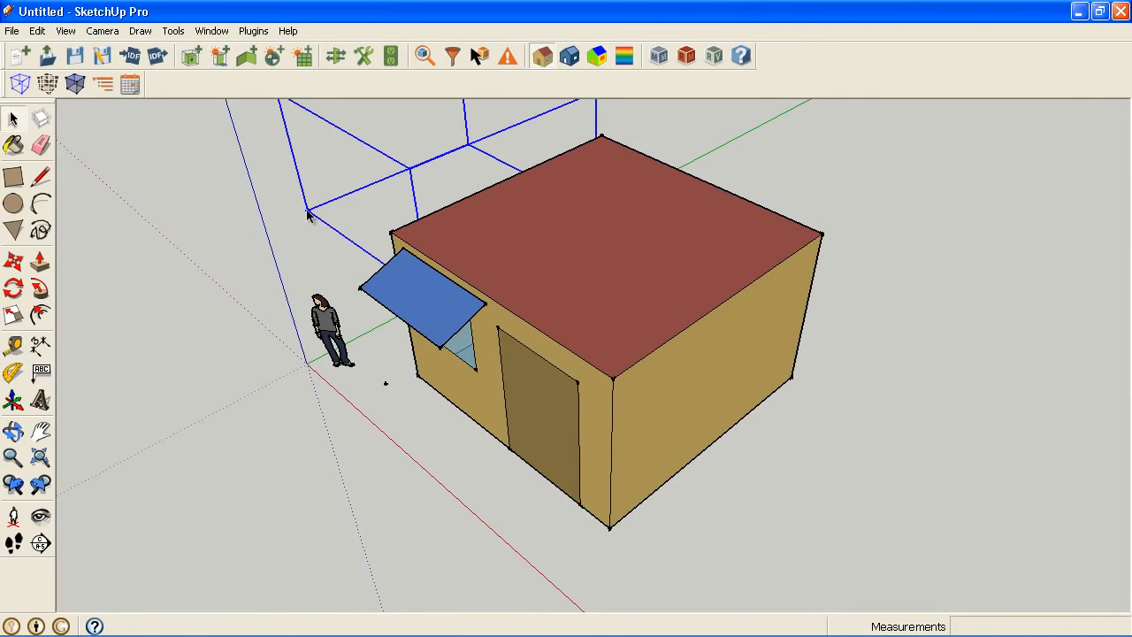
{"action": "double_click", "coordinate": [308, 212]}
{"action": "scroll", "coordinate": [331, 227], "scroll_direction": "down", "scroll_amount": 2}
{"action": "key", "text": "h"}
{"action": "left_click_drag", "start_coordinate": [333, 228], "coordinate": [467, 331]}
Step: Draw a large horizontal rectangle in the new shading group and Push/Pull it up into a box taller than the building
{"action": "left_click", "coordinate": [12, 176]}
{"action": "left_click", "coordinate": [277, 271]}
{"action": "left_click", "coordinate": [630, 249]}
{"action": "key", "text": "p"}
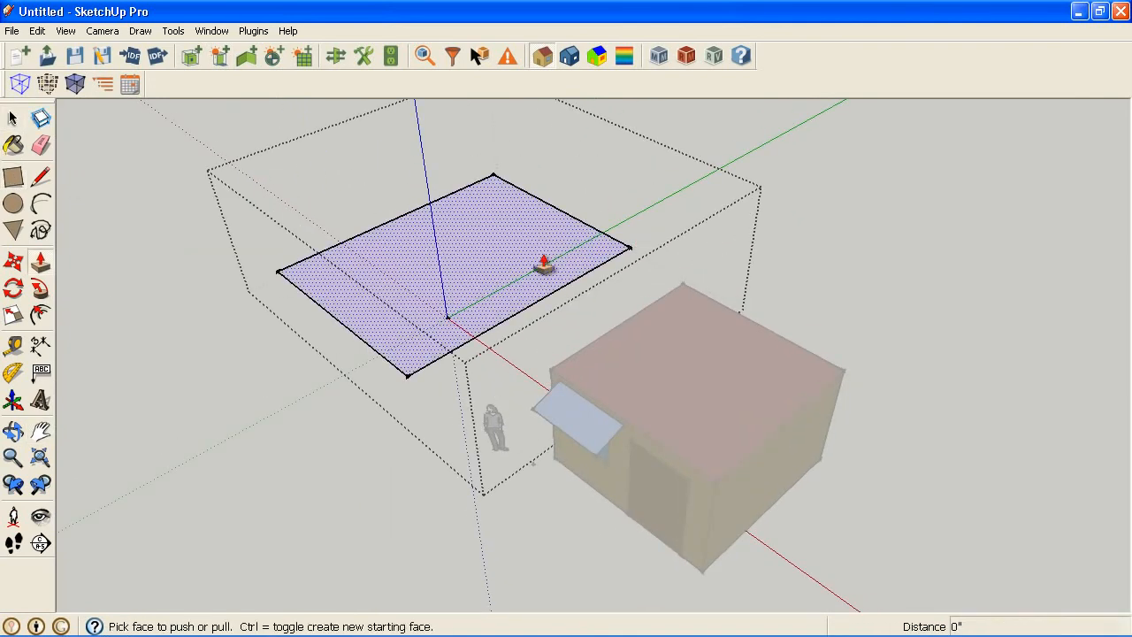
{"action": "scroll", "coordinate": [467, 301], "scroll_direction": "down", "scroll_amount": 3}
{"action": "left_click_drag", "start_coordinate": [463, 306], "coordinate": [349, 172]}
{"action": "middle_click_drag", "start_coordinate": [497, 275], "coordinate": [503, 229]}
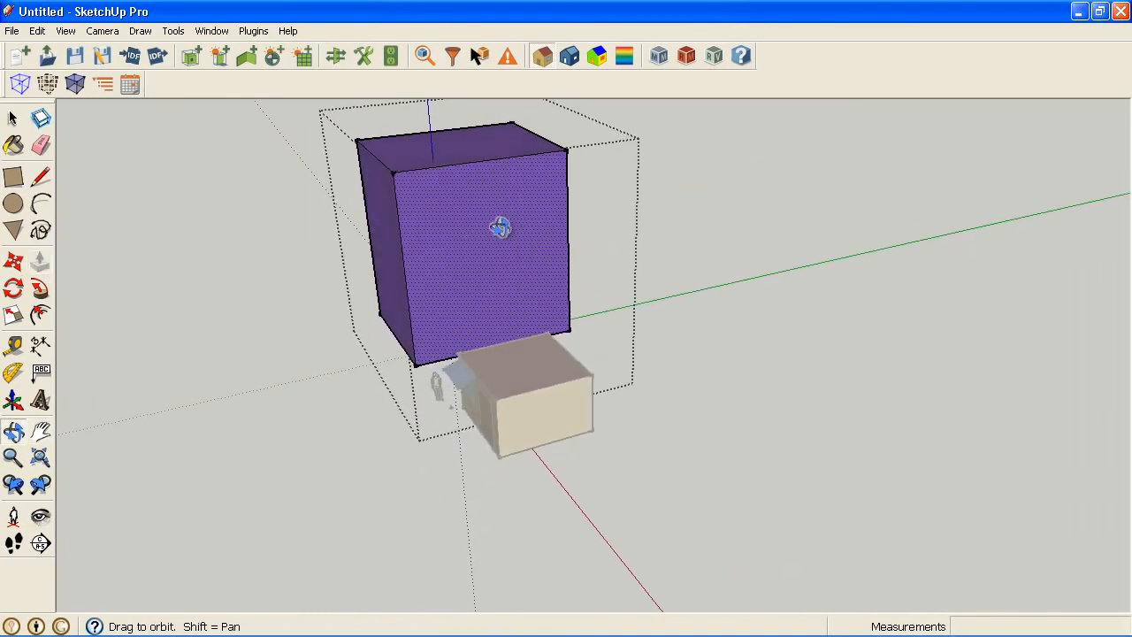
Step: Erase the edges of the shading box's other faces, keeping only the upright face nearest the building
{"action": "middle_click_drag", "start_coordinate": [439, 293], "coordinate": [594, 309]}
{"action": "left_click", "coordinate": [41, 145]}
{"action": "left_click_drag", "start_coordinate": [478, 224], "coordinate": [585, 176]}
{"action": "left_click_drag", "start_coordinate": [598, 173], "coordinate": [659, 141]}
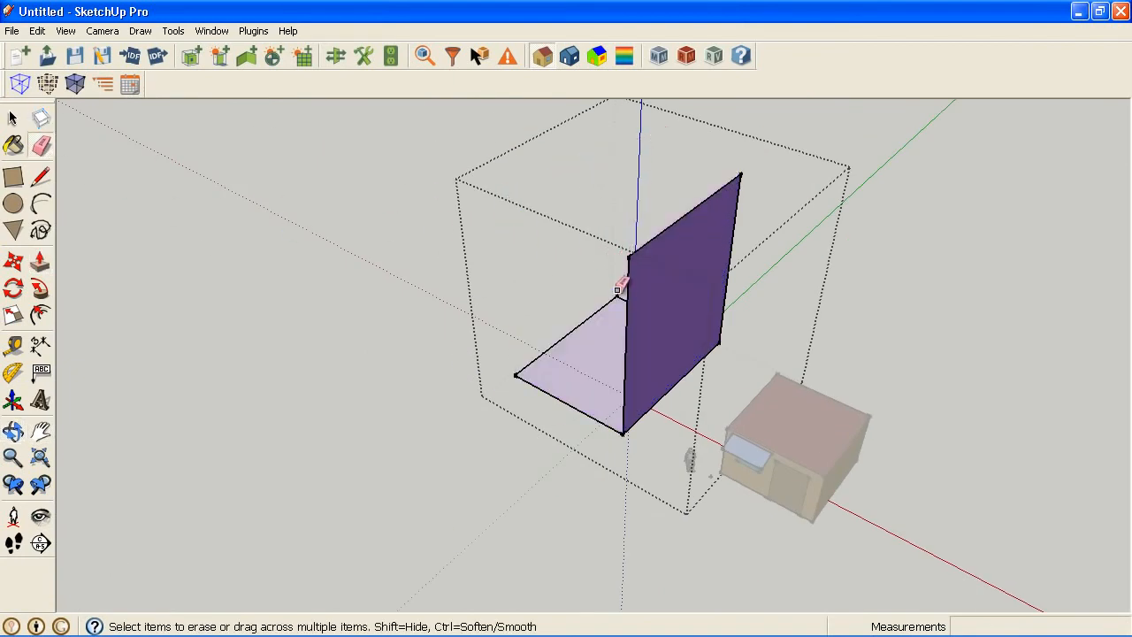
{"action": "left_click_drag", "start_coordinate": [523, 348], "coordinate": [576, 328]}
{"action": "middle_click_drag", "start_coordinate": [575, 328], "coordinate": [469, 341]}
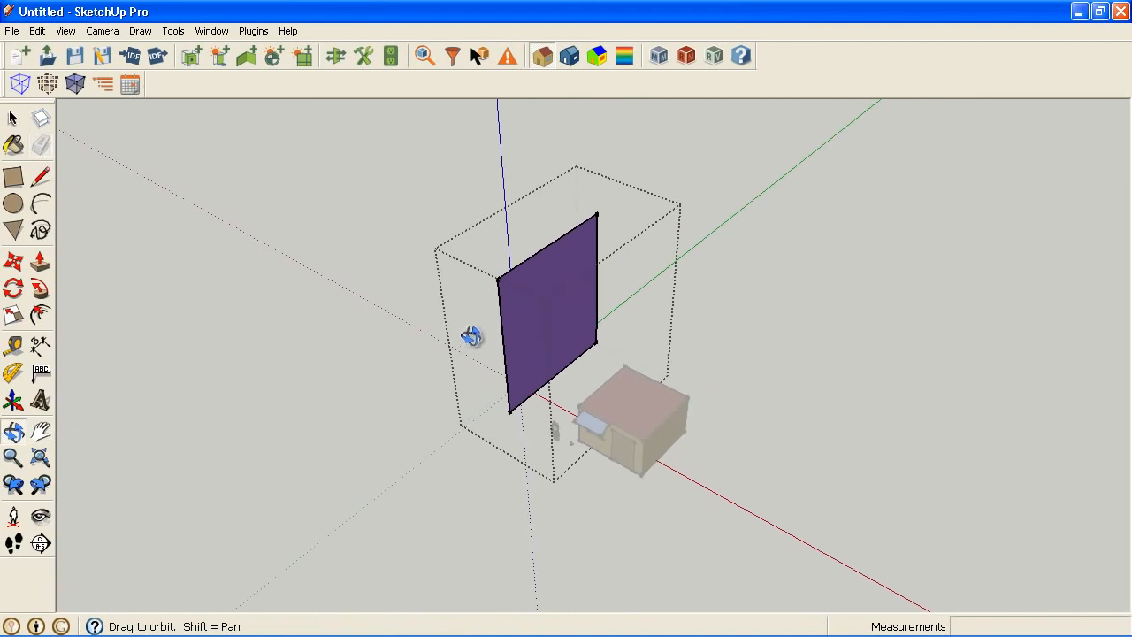
Step: Draw a second upright four-sided shading surface with the Line tool behind the building, at an angle to the first one
{"action": "left_click", "coordinate": [40, 178]}
{"action": "left_click", "coordinate": [651, 318]}
{"action": "left_click", "coordinate": [721, 349]}
{"action": "left_click", "coordinate": [739, 207]}
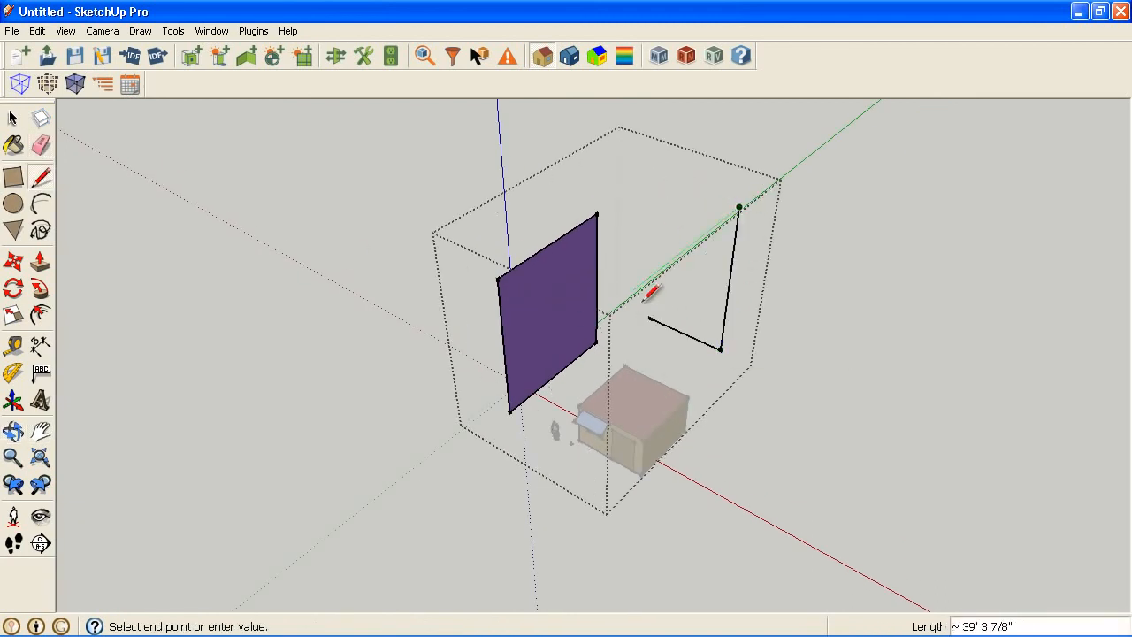
{"action": "left_click", "coordinate": [655, 176]}
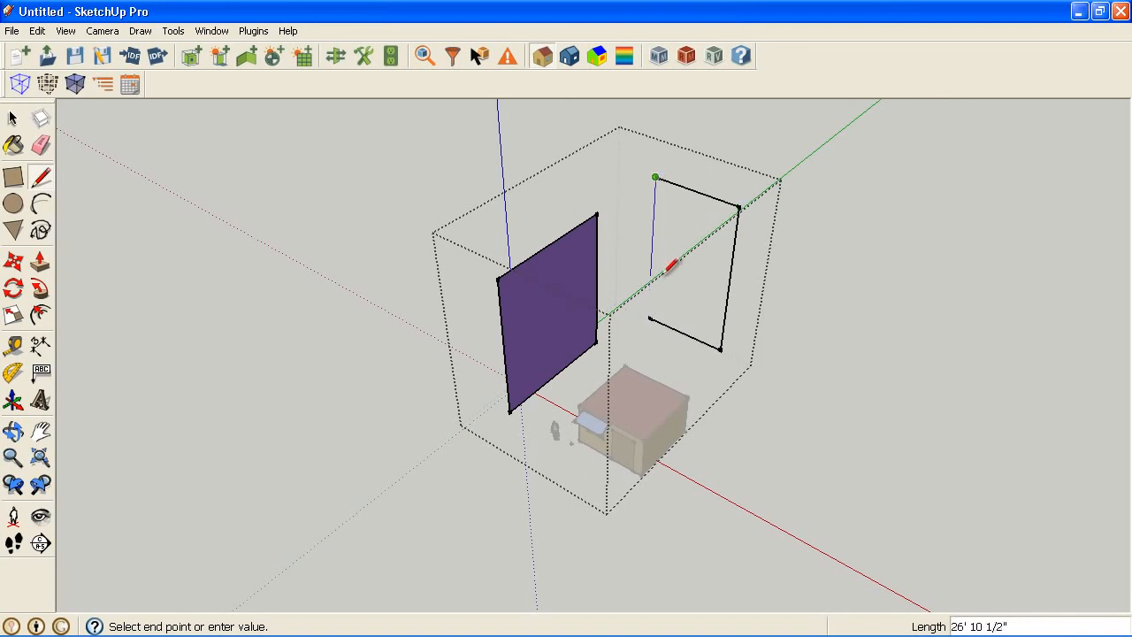
{"action": "left_click", "coordinate": [649, 318]}
{"action": "scroll", "coordinate": [710, 308], "scroll_direction": "up", "scroll_amount": 3}
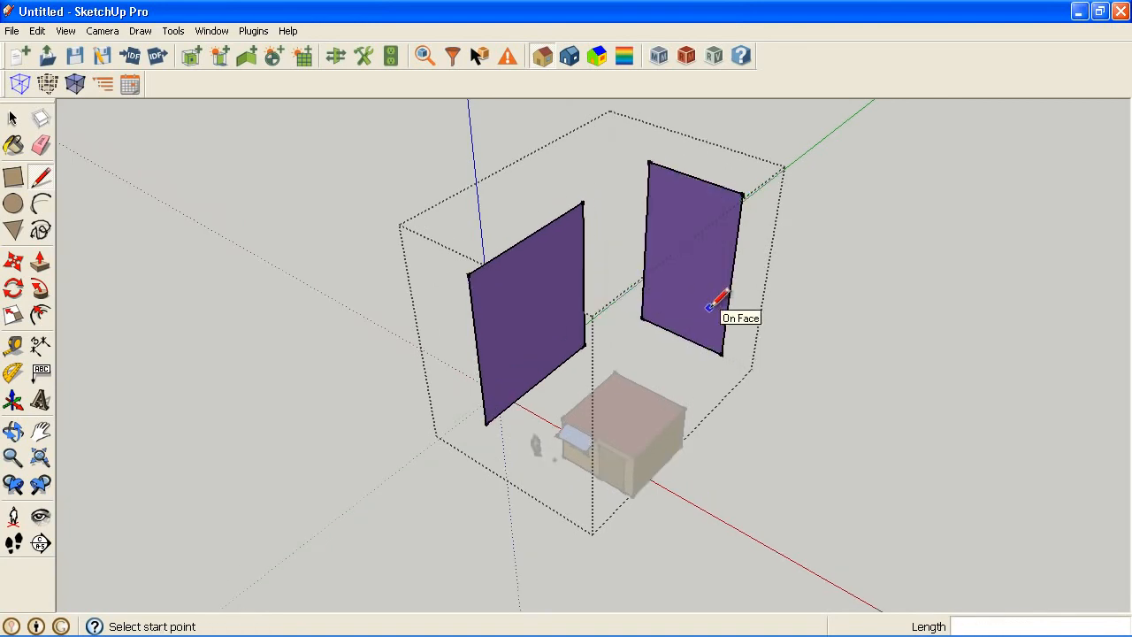
Step: Reverse the second shading surface's face and leave the shading group
{"action": "key", "text": "space"}
{"action": "right_click", "coordinate": [696, 304]}
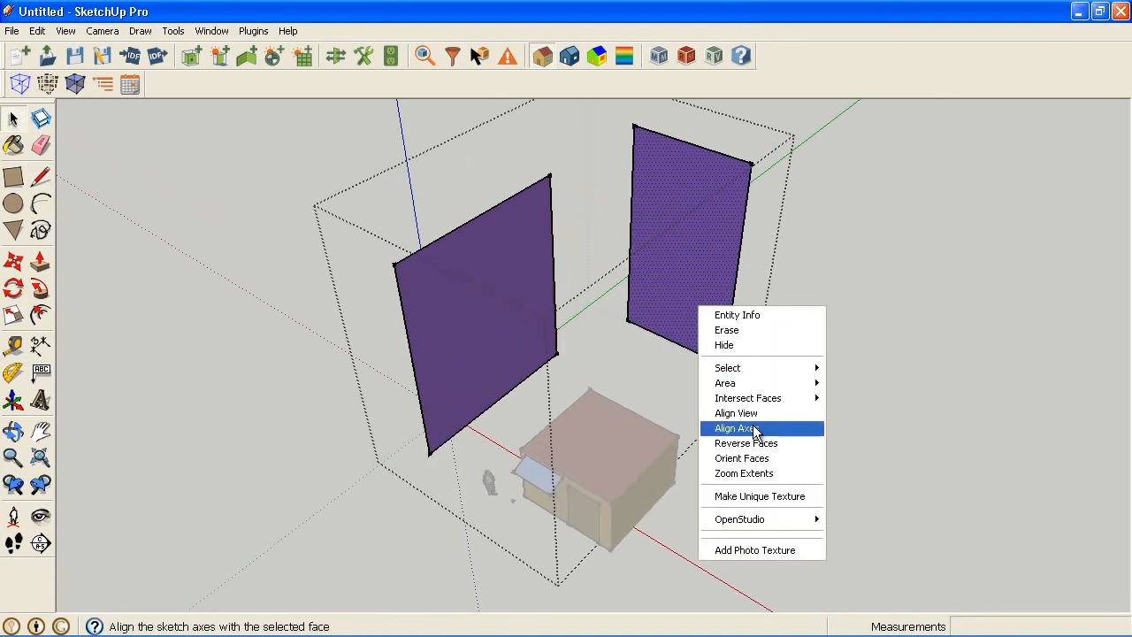
{"action": "left_click", "coordinate": [757, 443]}
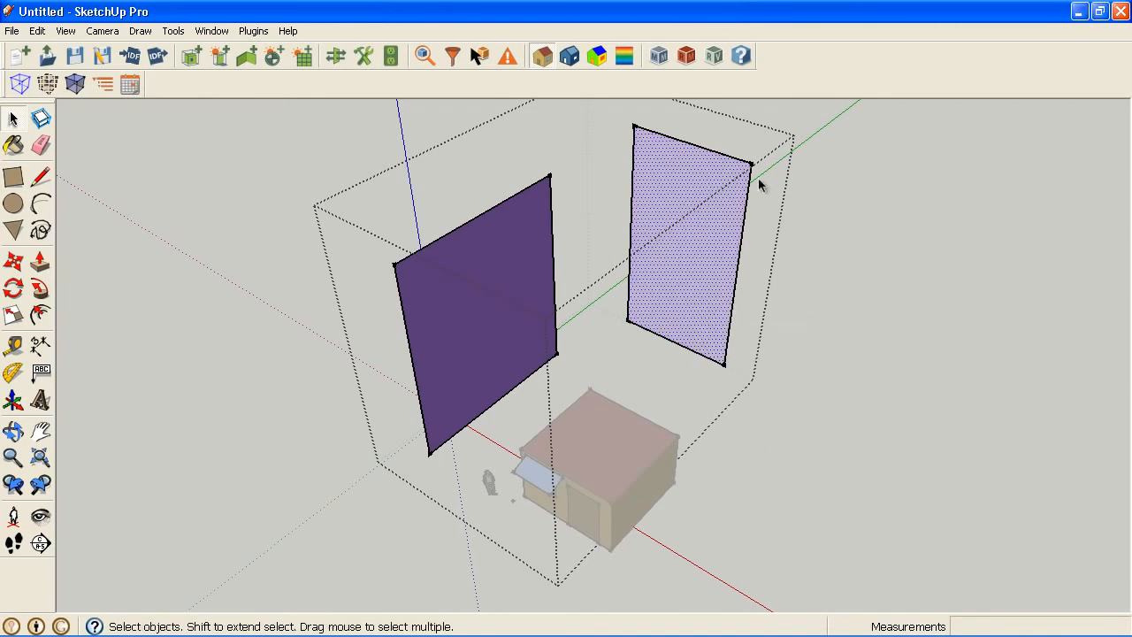
{"action": "key", "text": "Escape"}
{"action": "middle_click_drag", "start_coordinate": [744, 237], "coordinate": [717, 283]}
{"action": "middle_click_drag", "start_coordinate": [692, 360], "coordinate": [681, 334]}
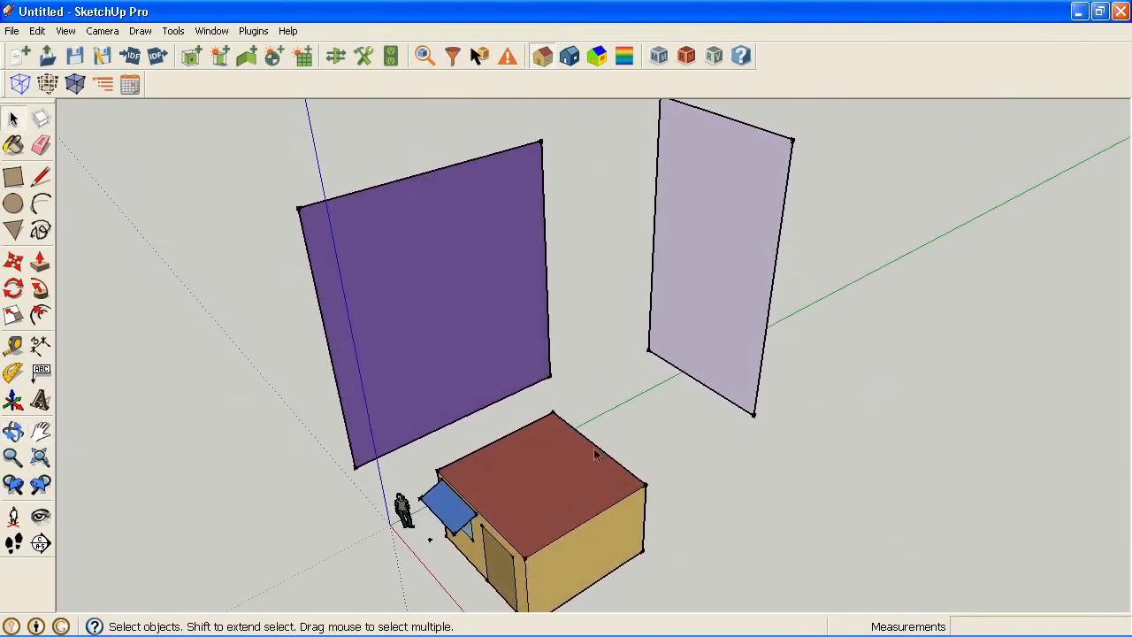
Step: Reopen the shading group, flip the second surface's face back with Reverse Faces, and leave the group
{"action": "left_click", "coordinate": [692, 332]}
{"action": "double_click", "coordinate": [693, 329]}
{"action": "left_click", "coordinate": [684, 275]}
{"action": "right_click", "coordinate": [687, 283]}
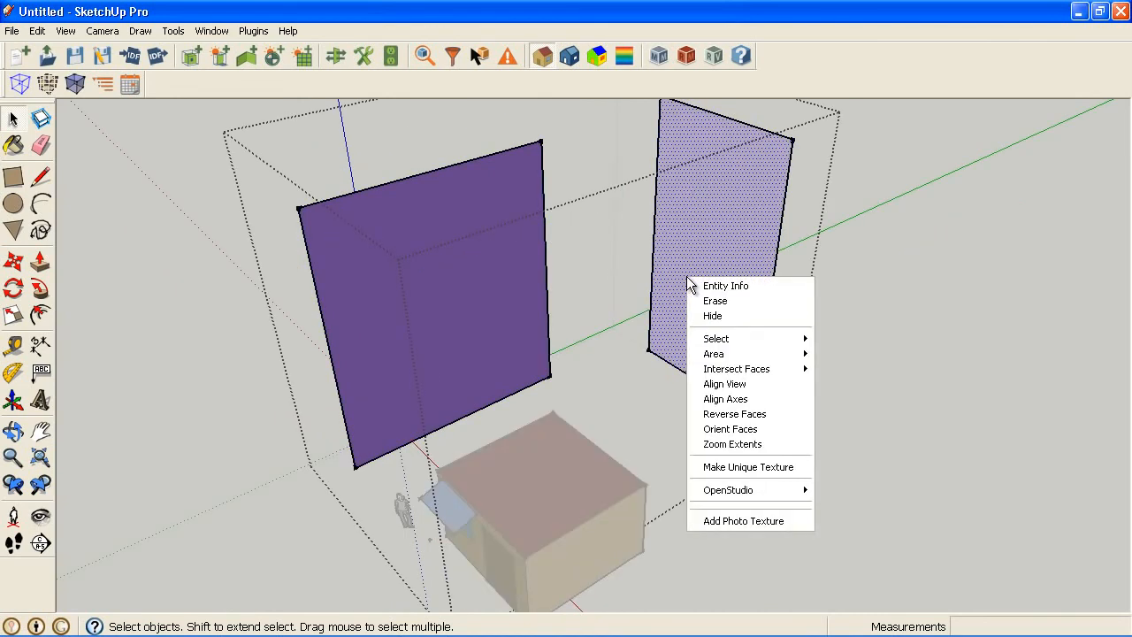
{"action": "left_click", "coordinate": [740, 415]}
{"action": "left_click", "coordinate": [735, 420]}
{"action": "middle_click_drag", "start_coordinate": [735, 419], "coordinate": [558, 373]}
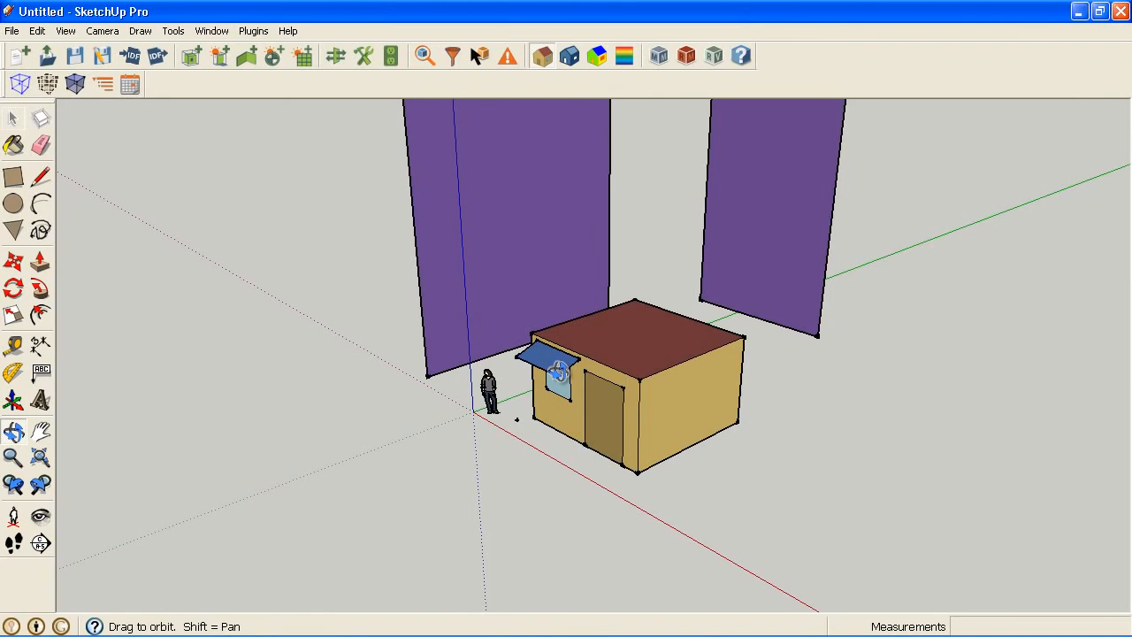